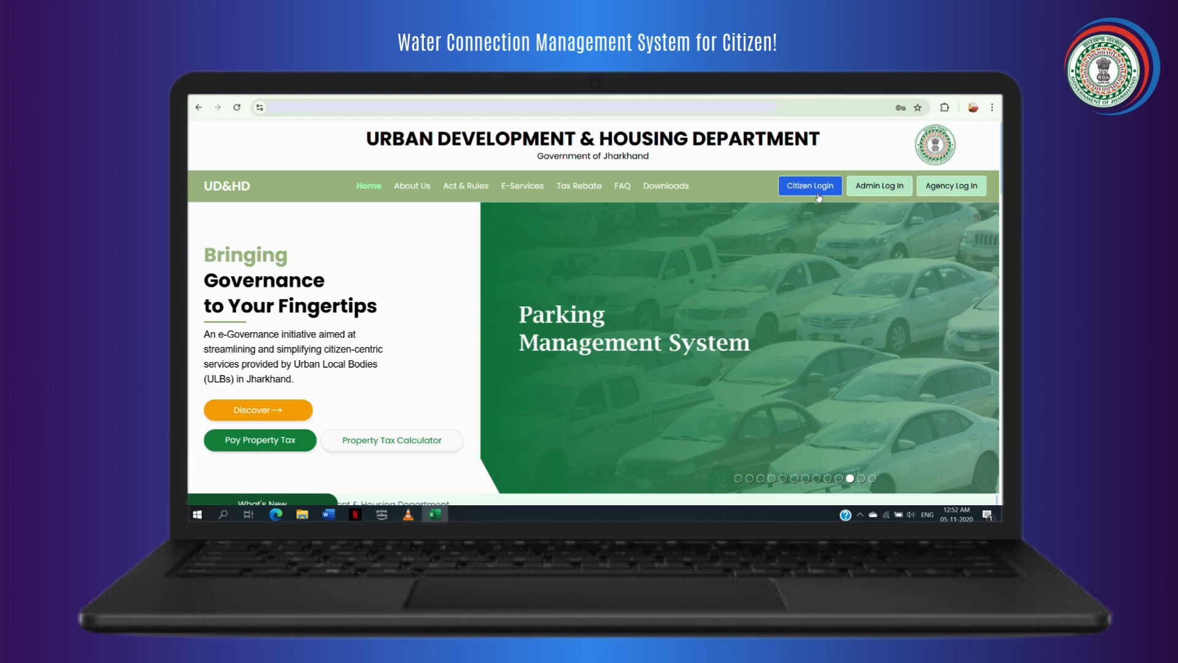
Sign in to MeriPehchaan as a citizen with the account username and password, accepting the terms of use.
click(818, 194)
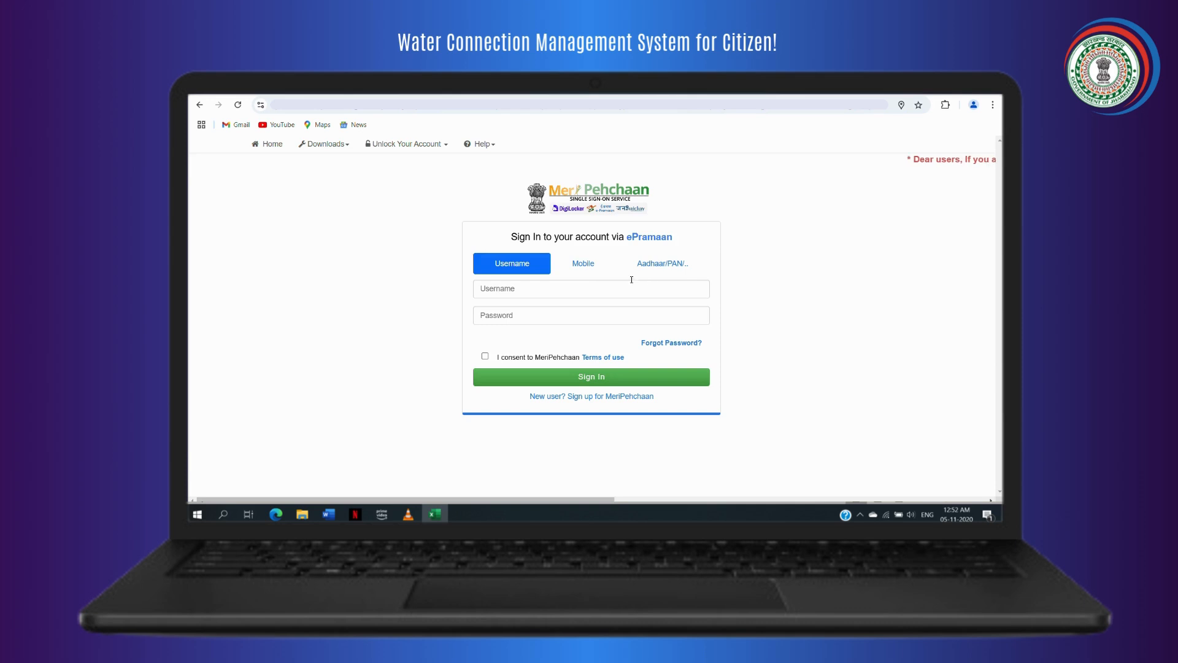
click(588, 288)
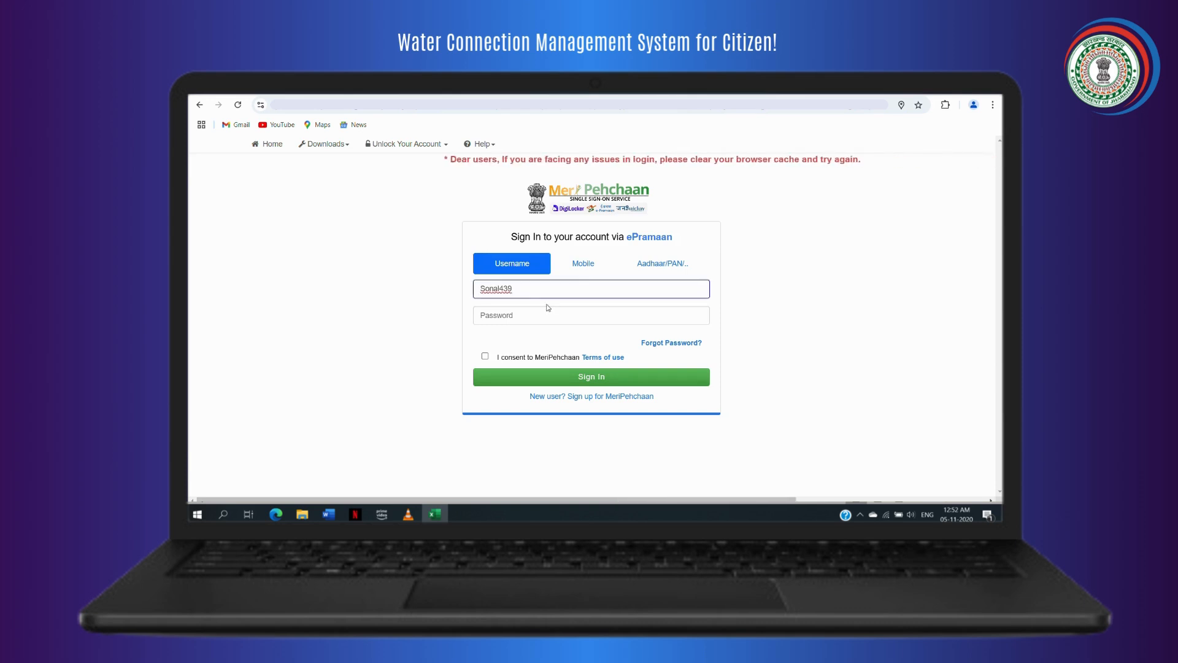
key(Tab)
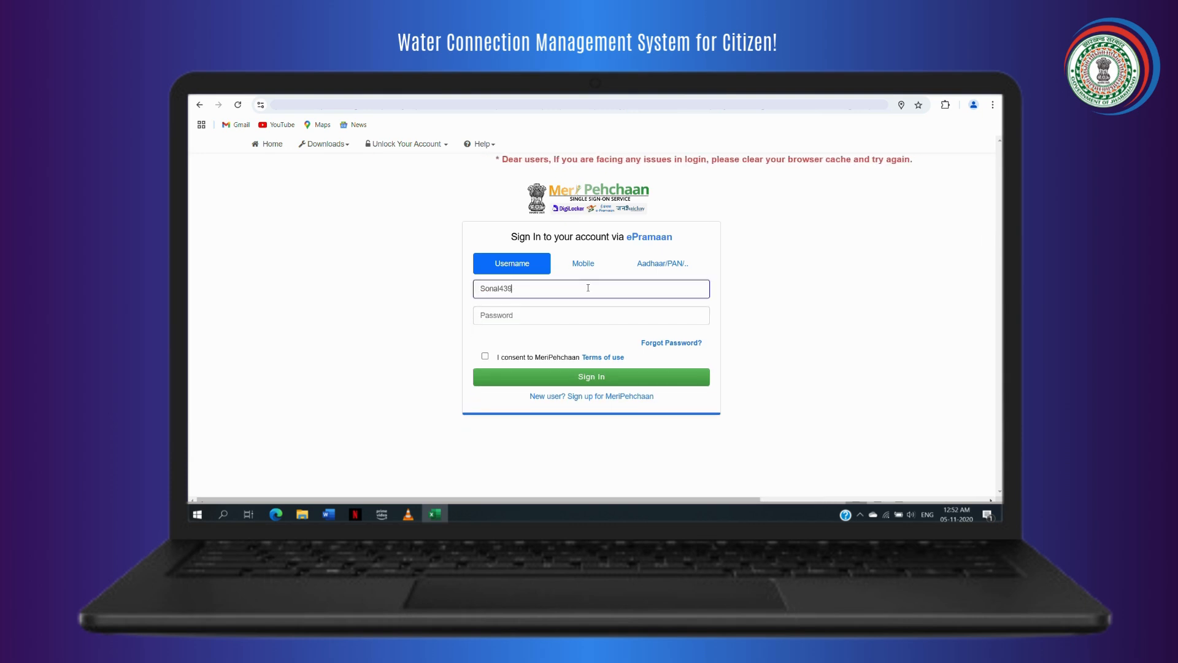
click(548, 312)
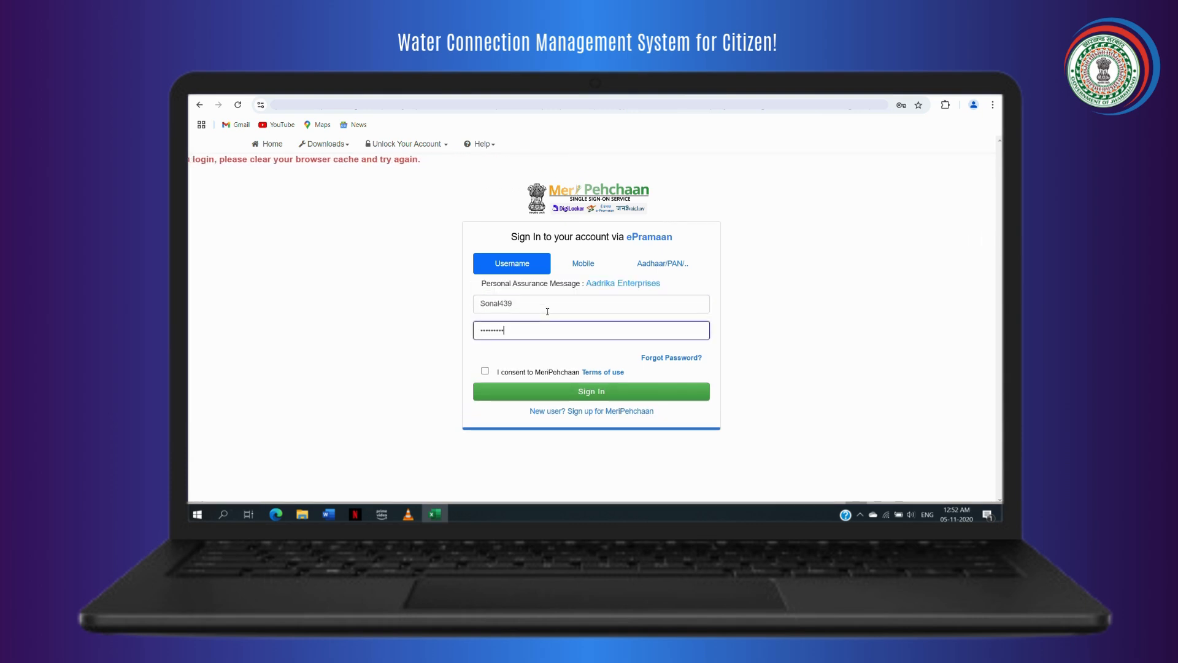
click(485, 372)
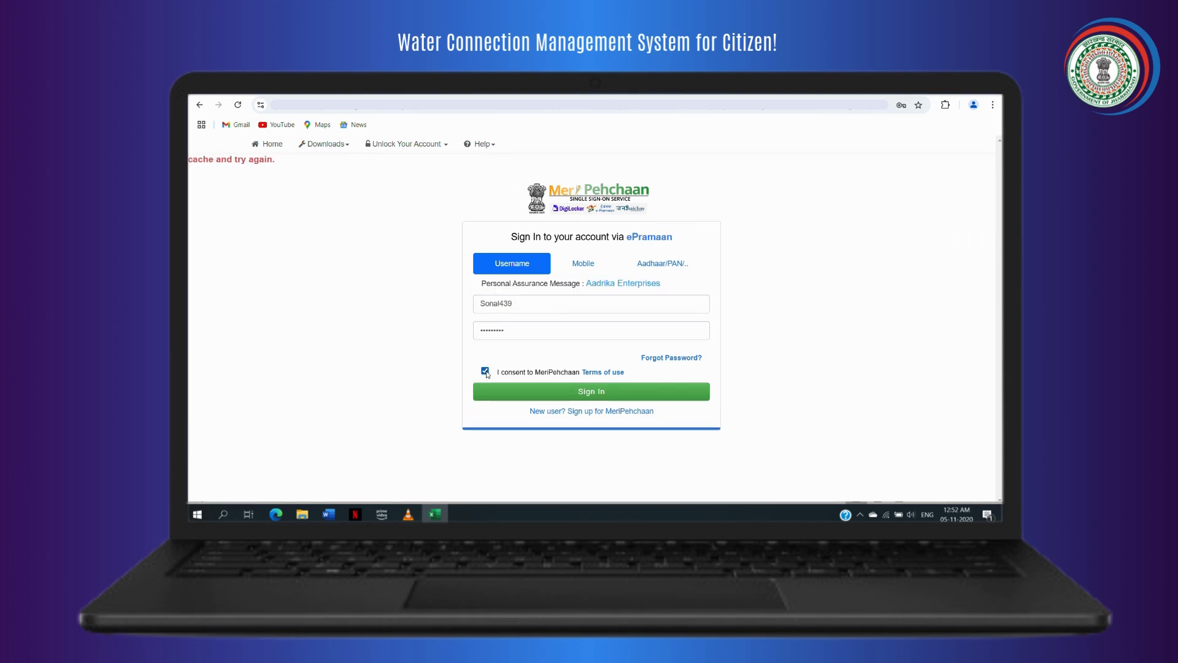
click(559, 400)
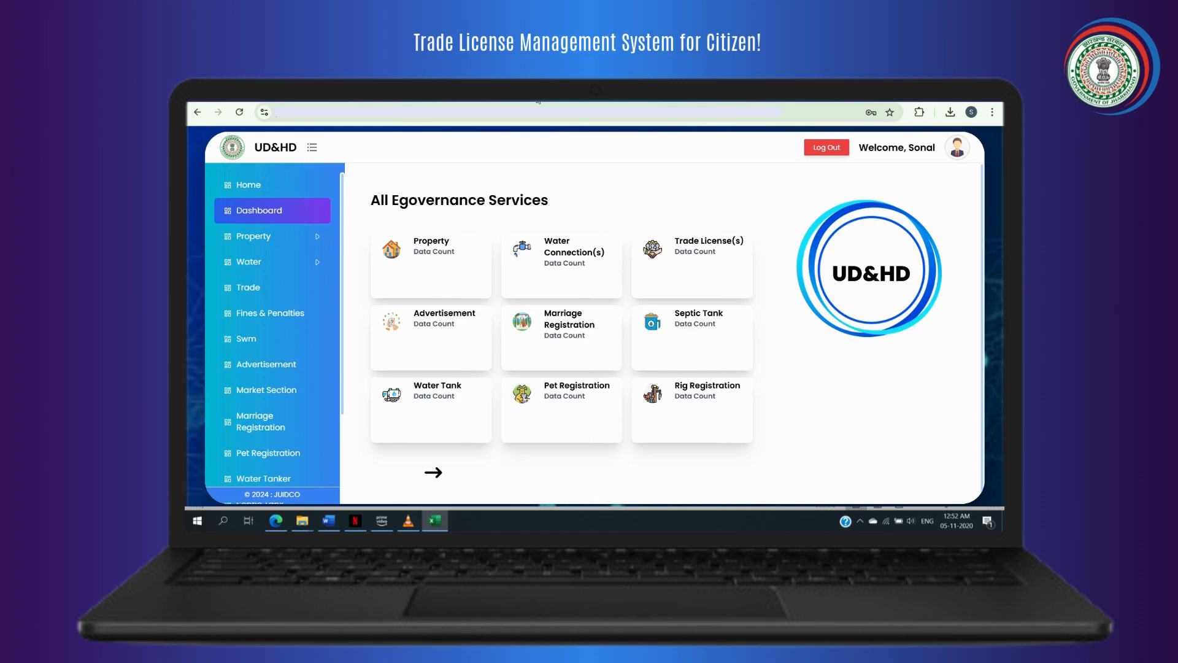
Open the Trade Dashboard and check the Approved and Attached license lists, both empty.
click(676, 274)
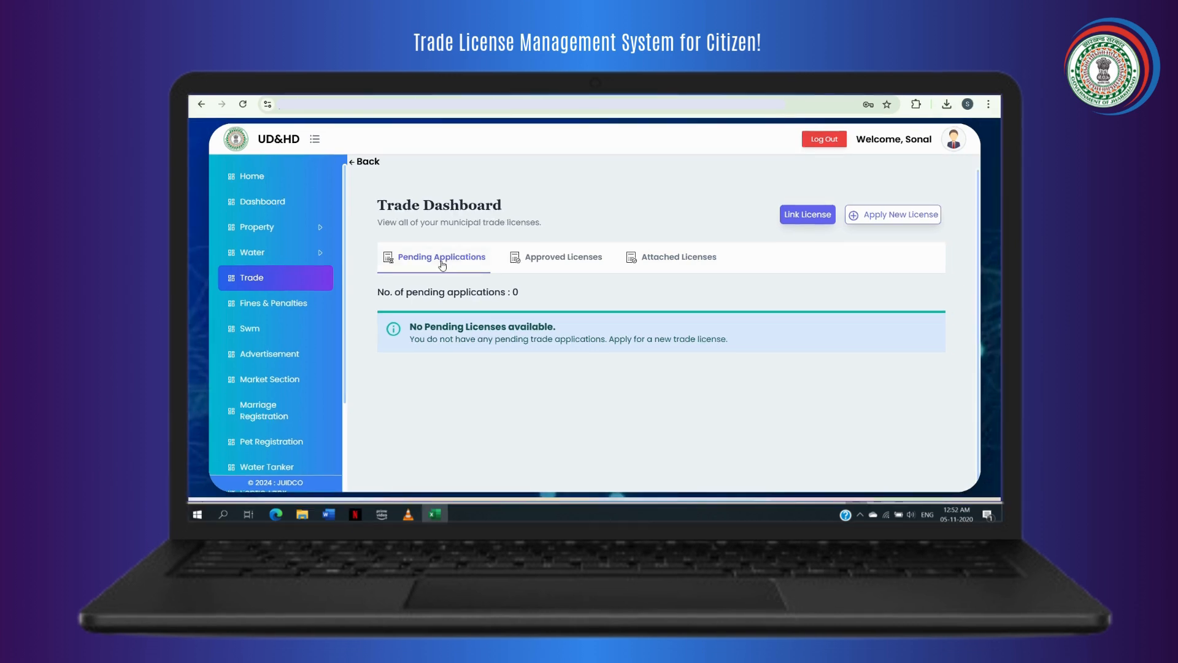
click(536, 263)
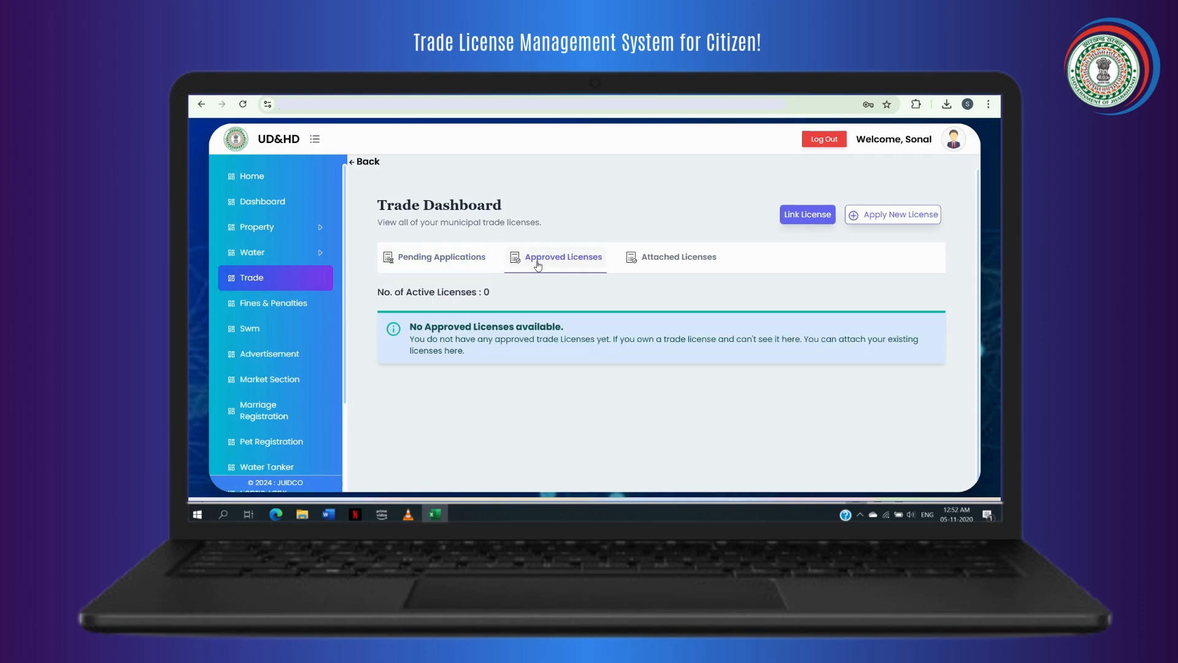
click(660, 264)
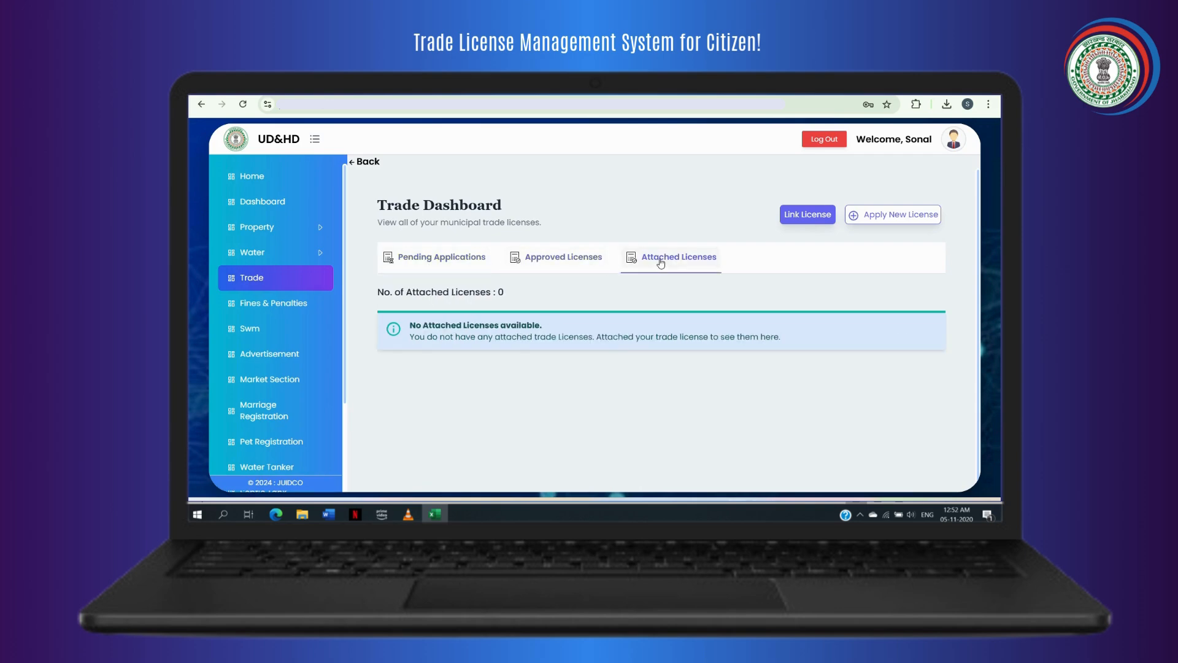
Start a new trade license with Ranchi Municipal Corporation as the ULB and review the Basic Details form.
click(898, 221)
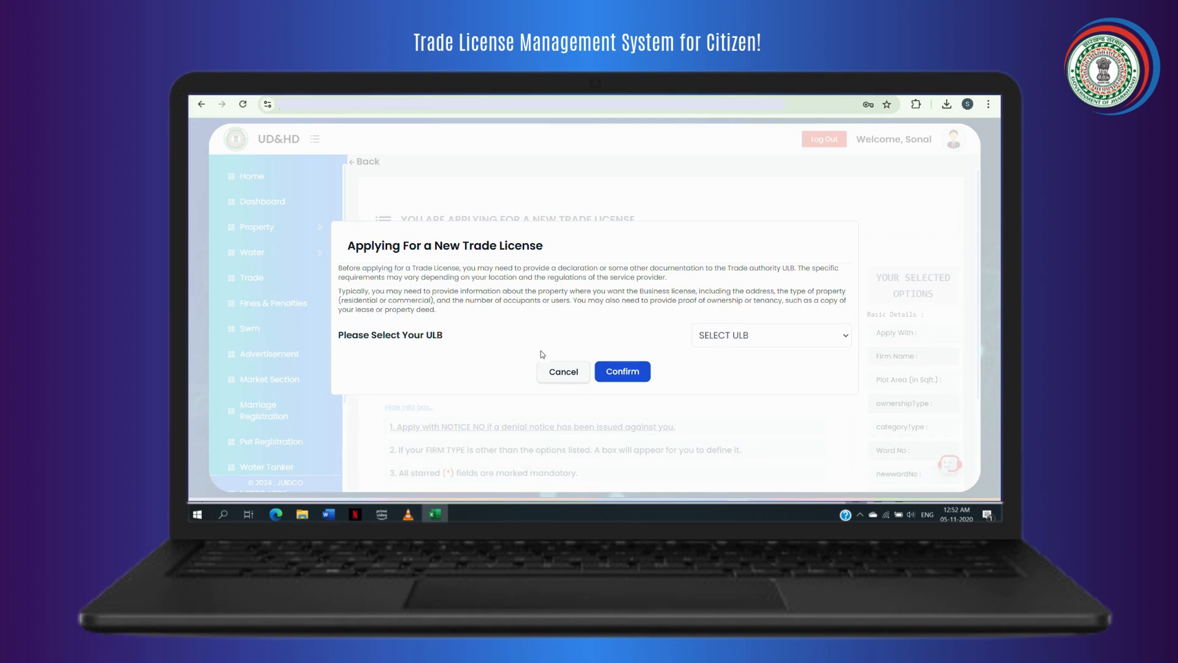
click(719, 336)
click(734, 376)
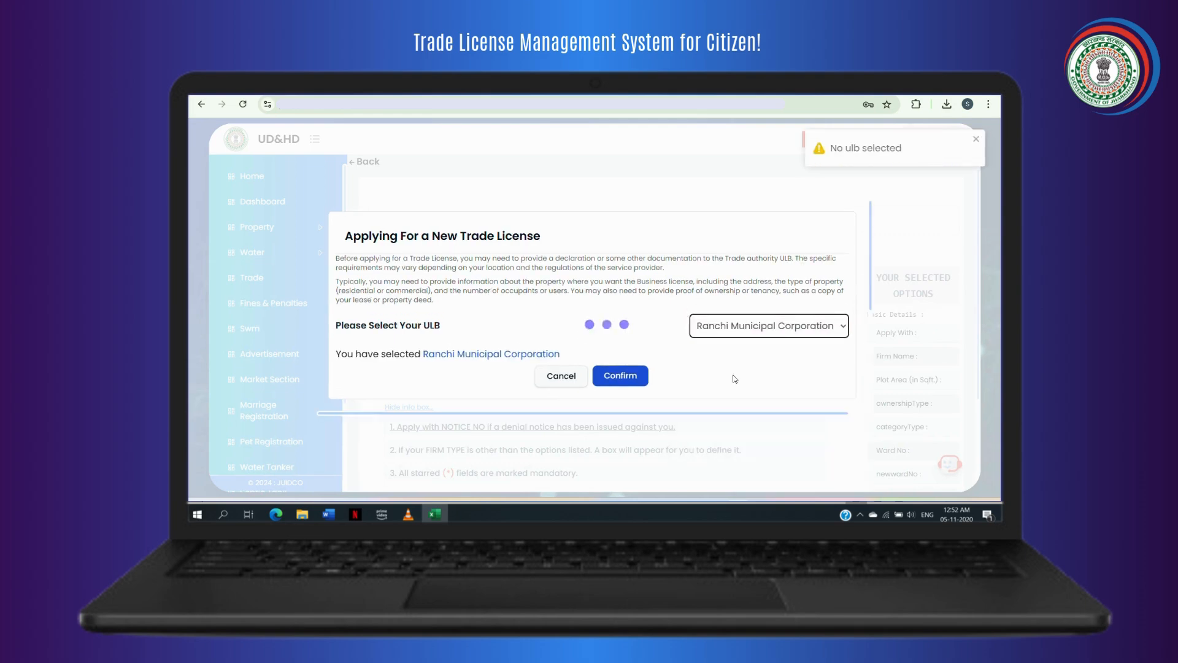
click(610, 387)
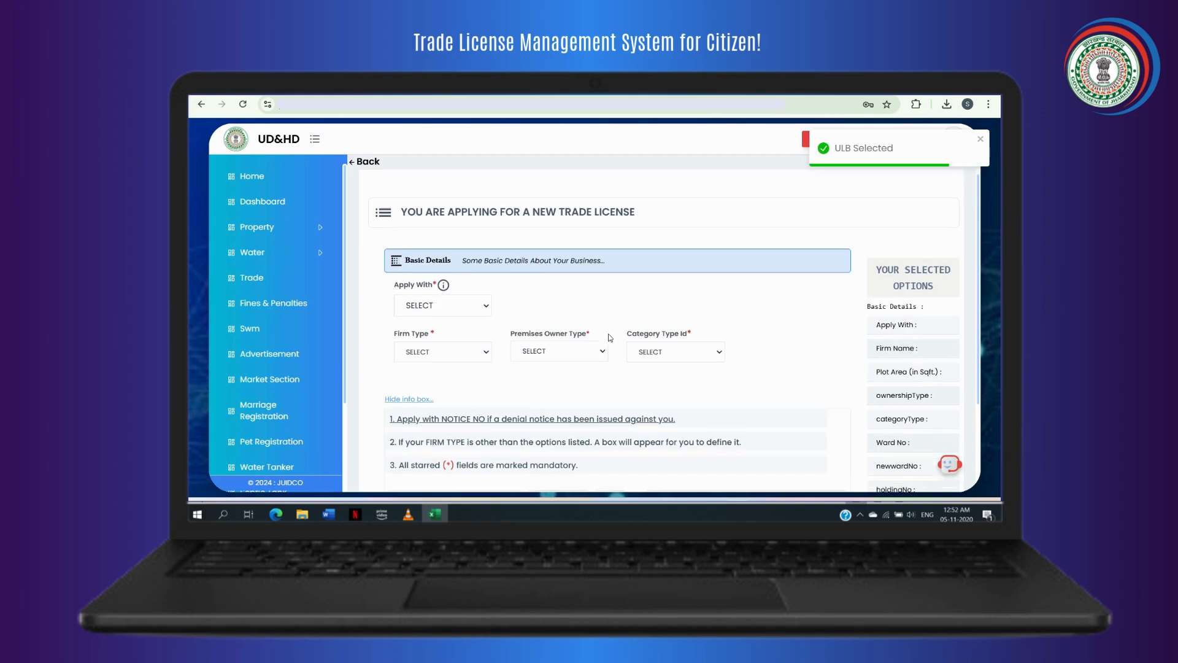
scroll(610, 339, down, 2)
scroll(611, 338, up, 2)
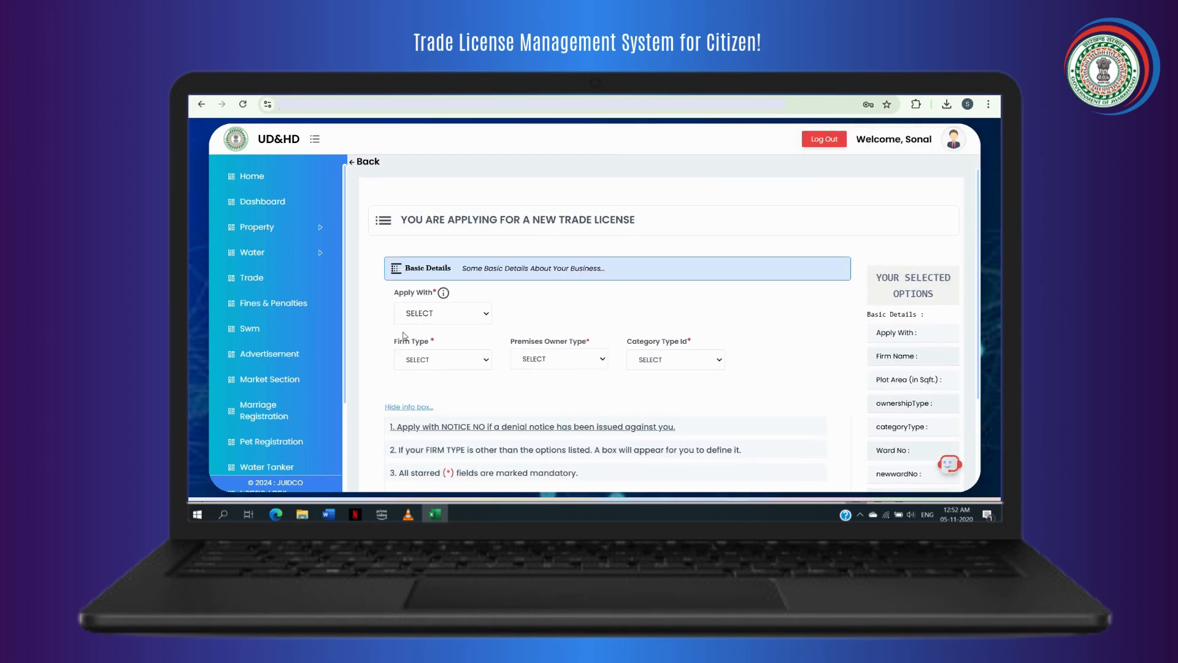
scroll(471, 319, down, 3)
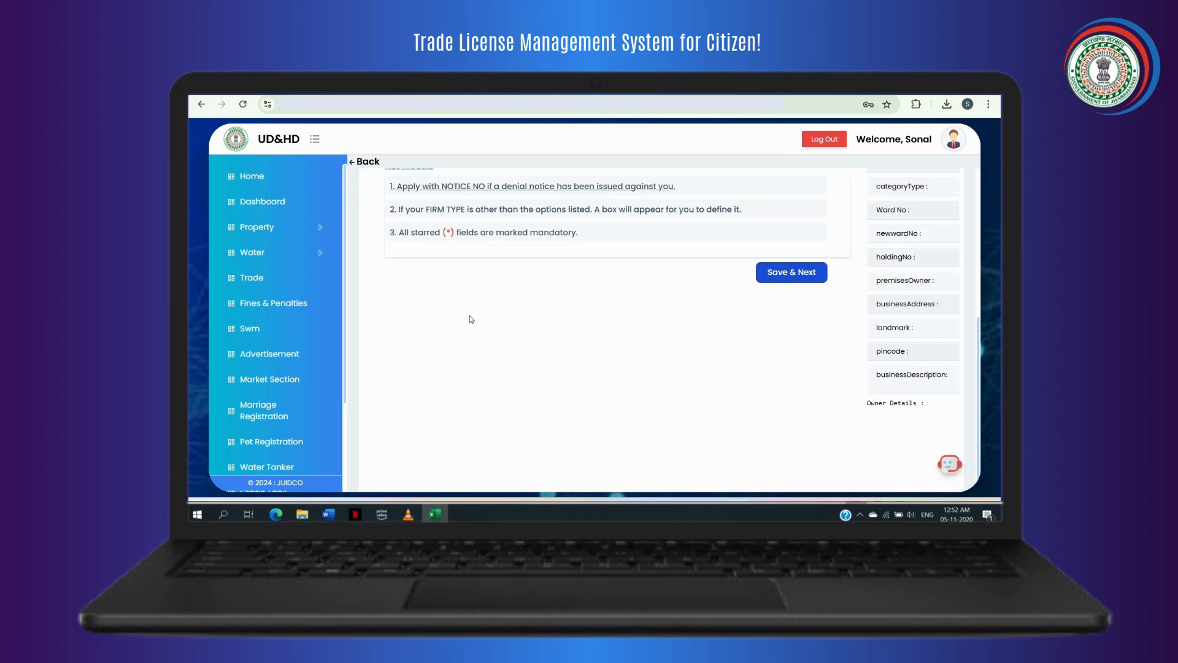
scroll(472, 319, up, 5)
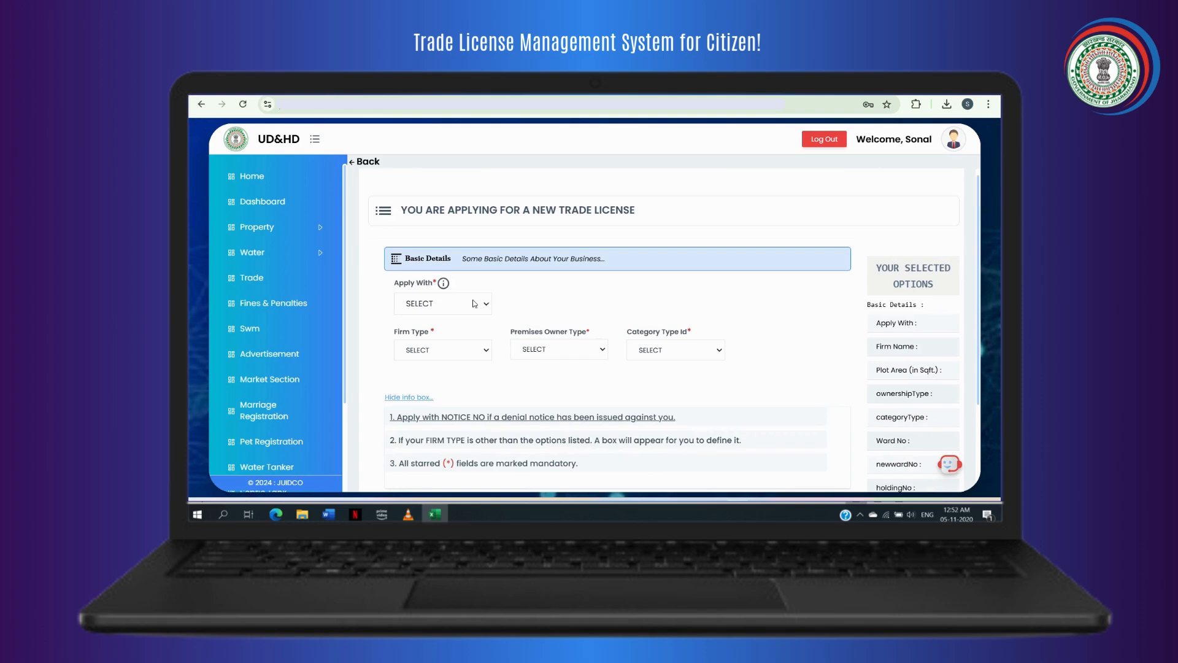
Save Basic Details as New Application, PROPRIETORSHIP, OWN PROPERTY, Hostel/Lodge/Banquet Hall/DharamShala category.
click(474, 303)
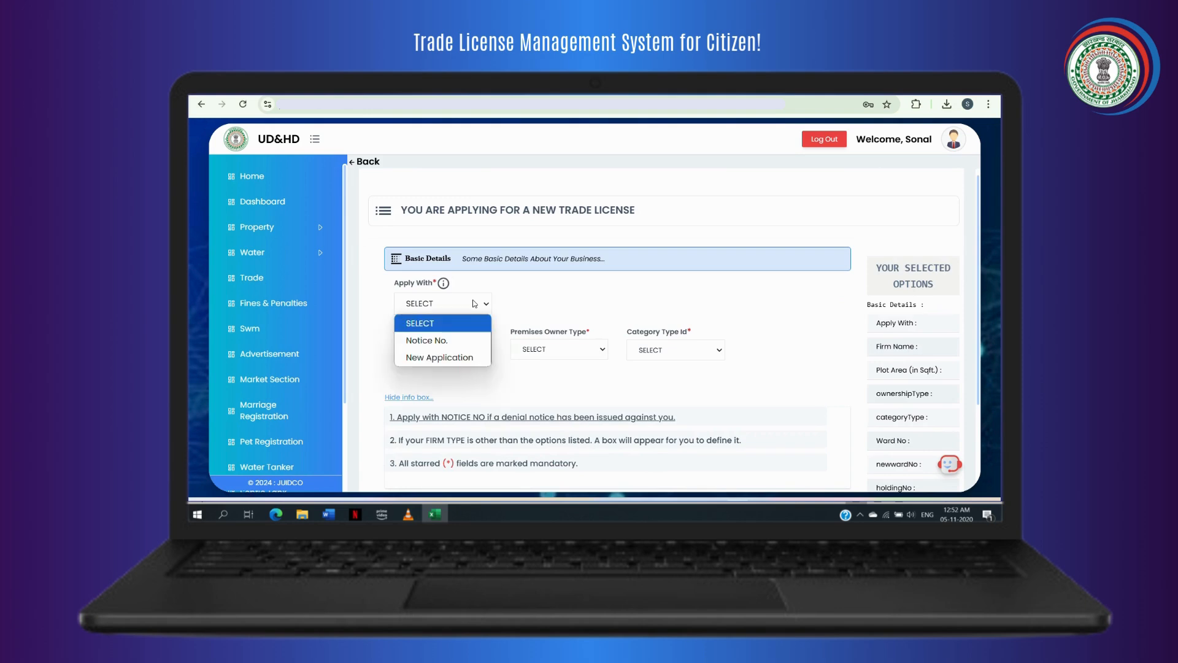
click(454, 357)
click(462, 358)
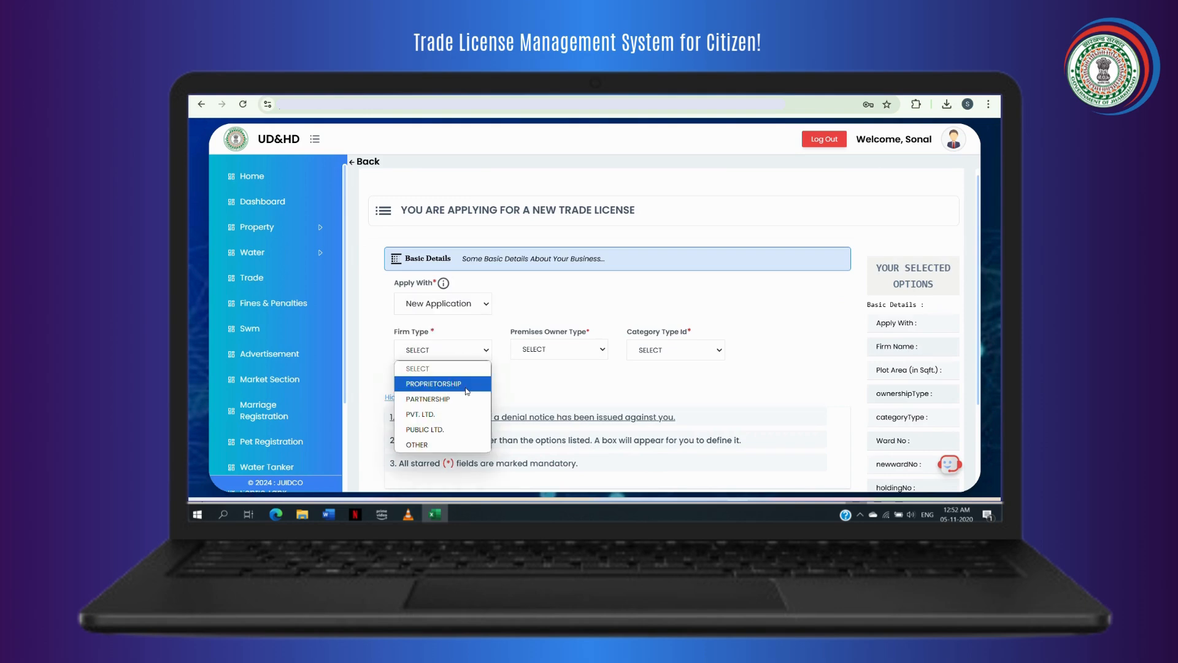
click(465, 384)
click(561, 346)
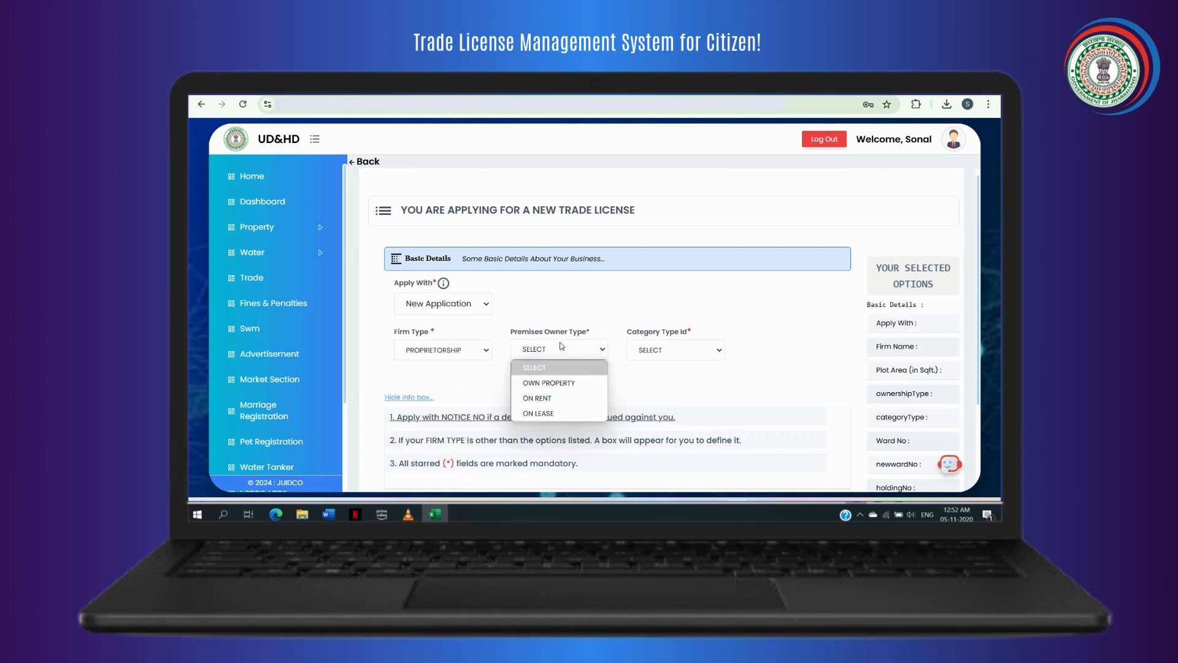
click(570, 383)
click(671, 351)
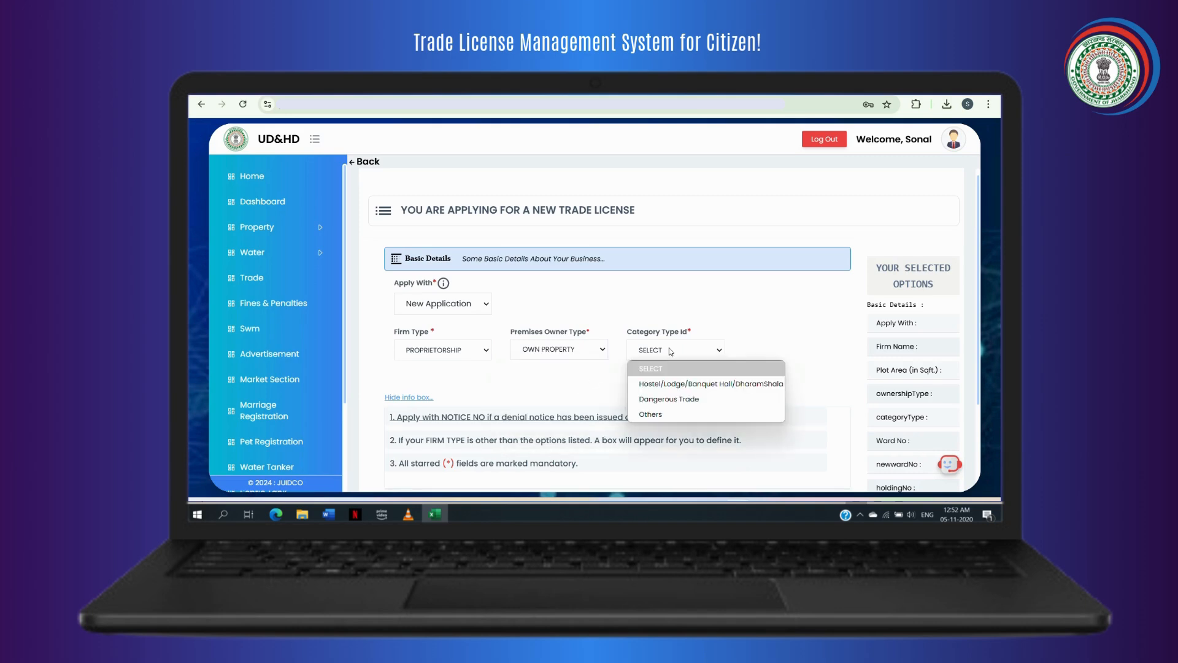
click(677, 384)
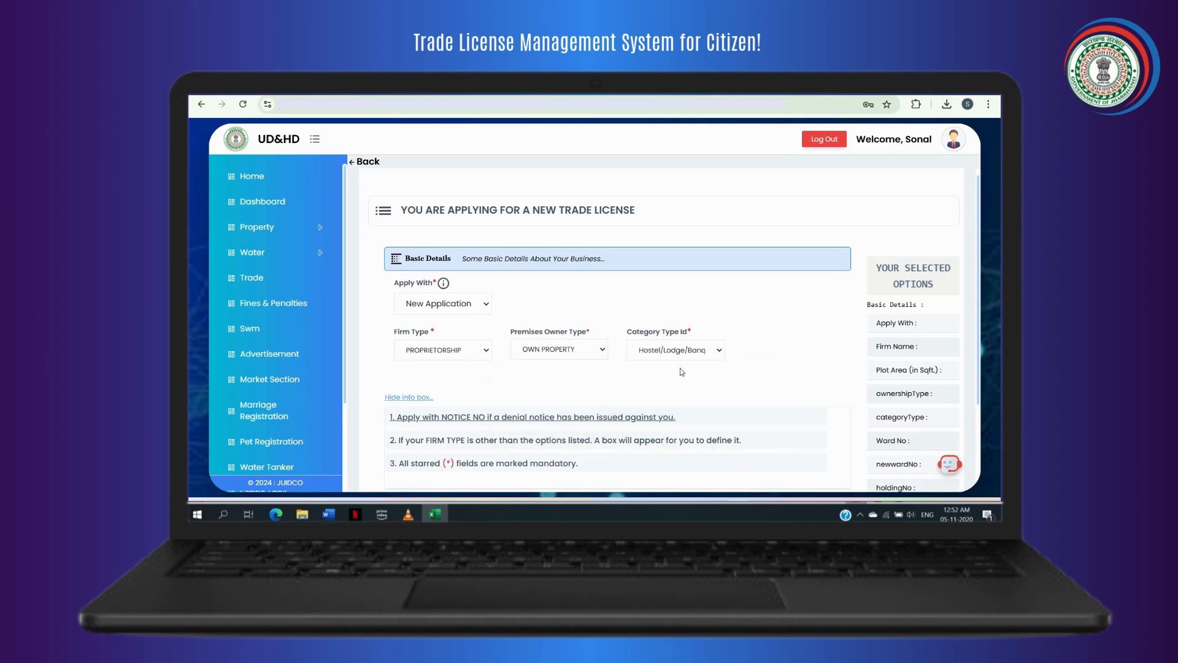
scroll(675, 377, down, 1)
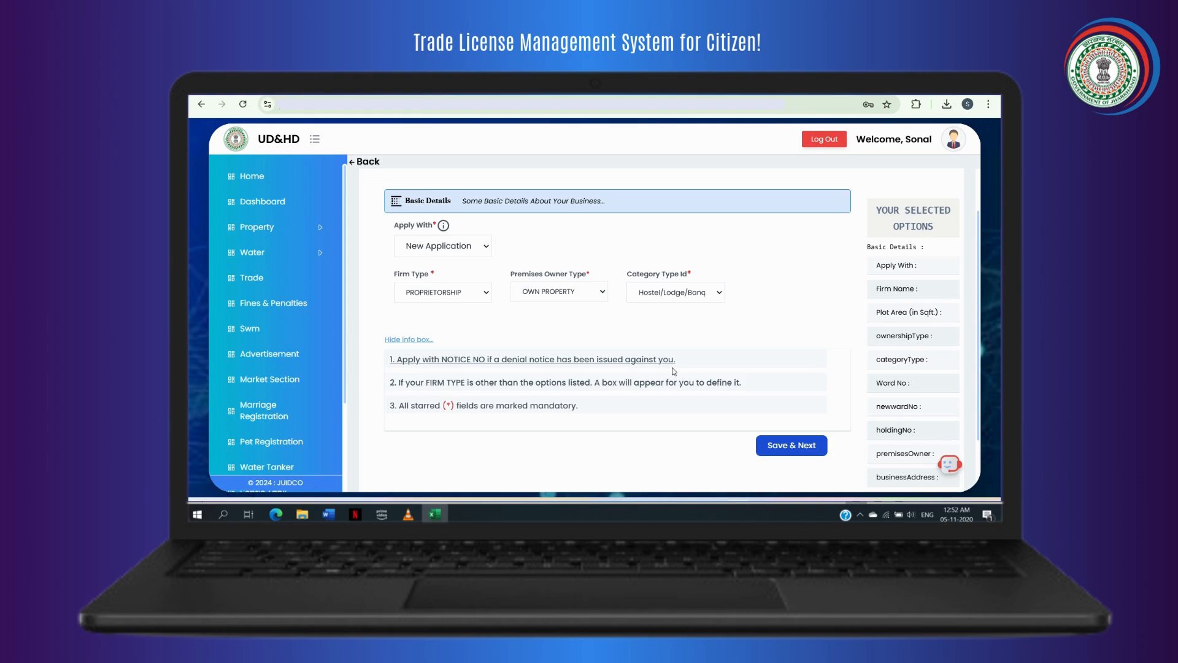
scroll(673, 372, down, 3)
click(781, 274)
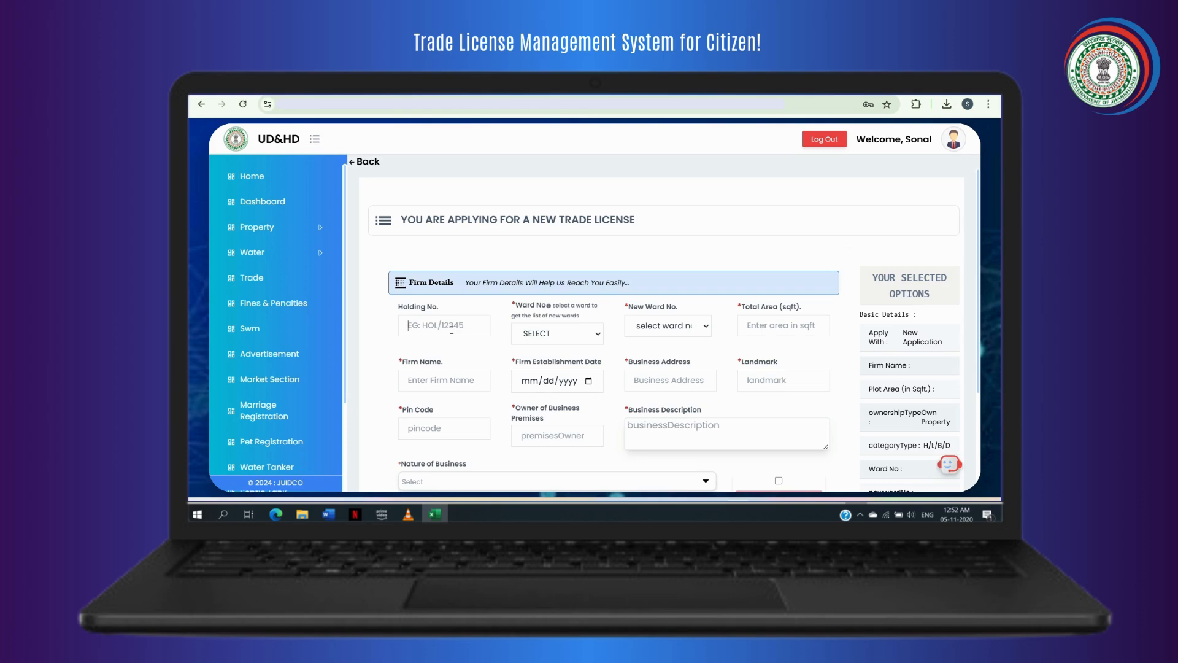
Enter the firm's reference number, set ward and new ward to 5, and total area 200.
text(123456789)
click(534, 332)
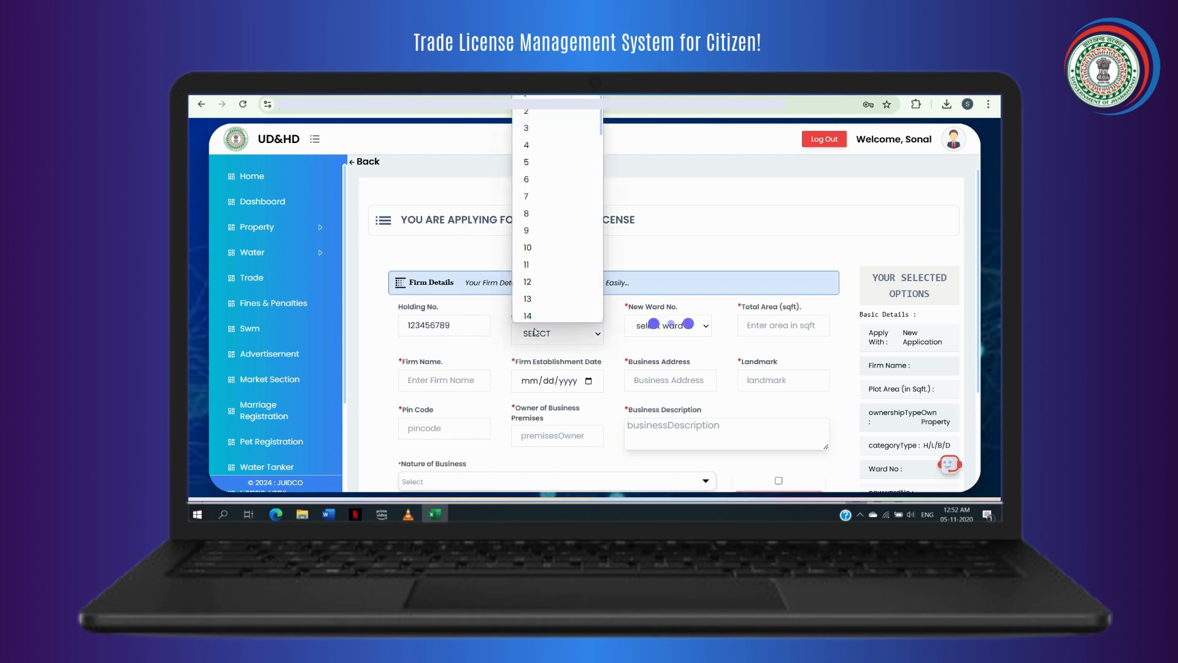
click(526, 160)
click(686, 326)
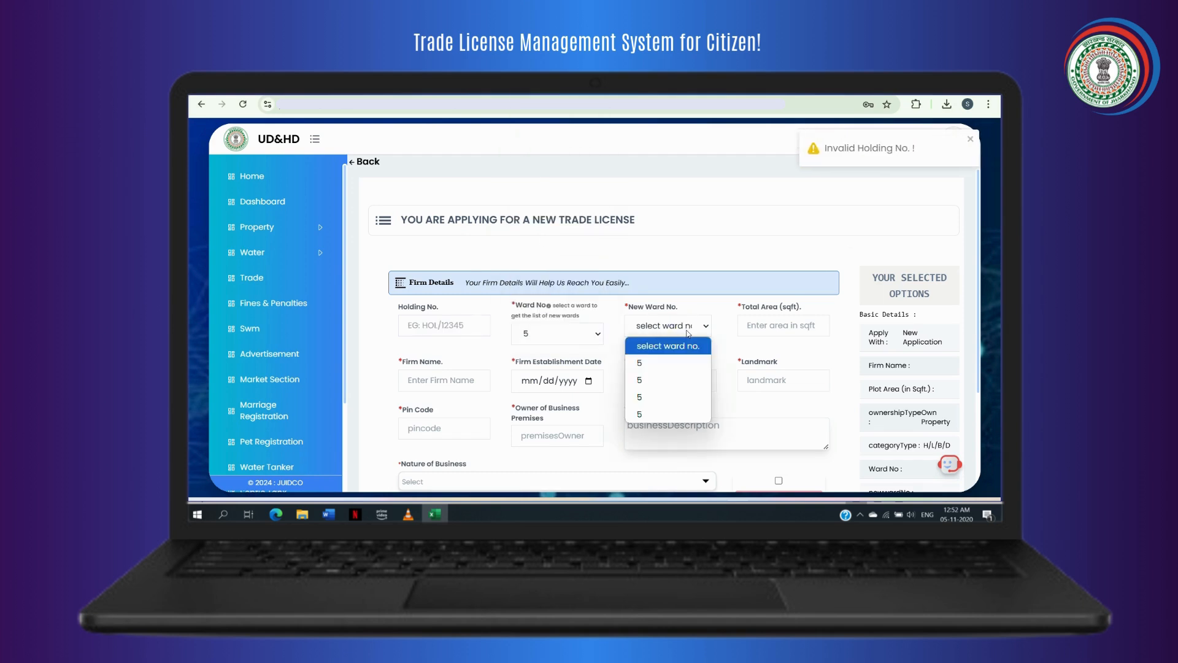
click(685, 364)
click(764, 330)
text(200)
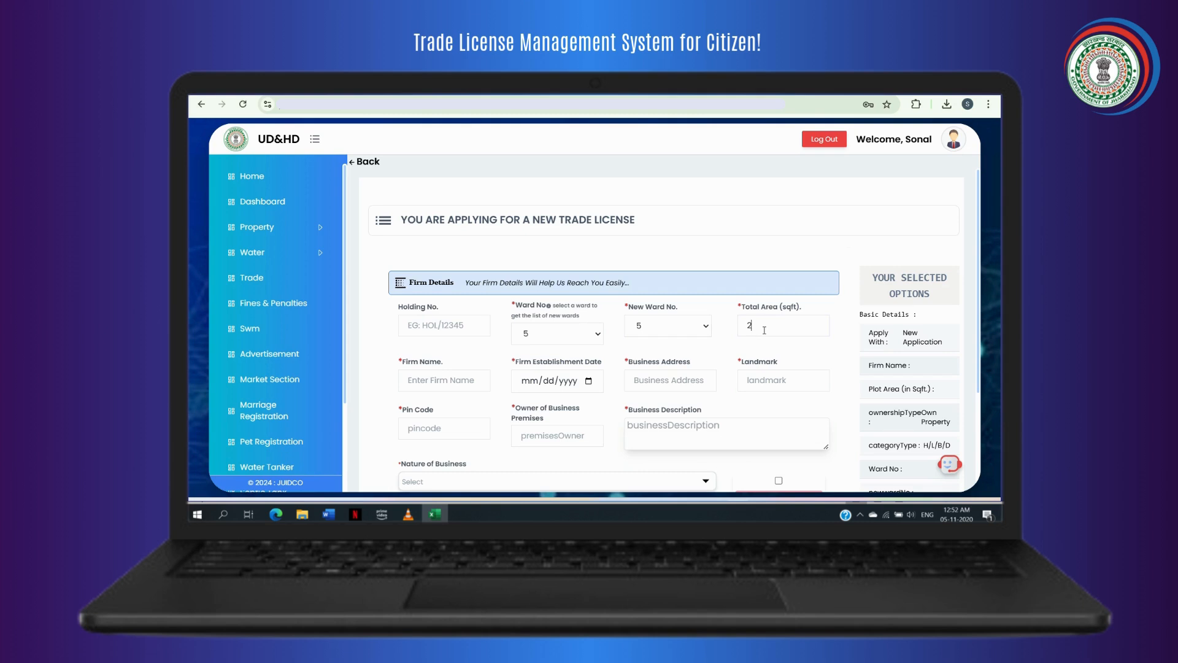
Enter firm name 'ADRIKA ENTERPRISES', establishment date 06/15/2020, and the firm's address and landmark.
click(473, 380)
text(ADRIKA ENTERPRISES)
click(588, 381)
click(574, 305)
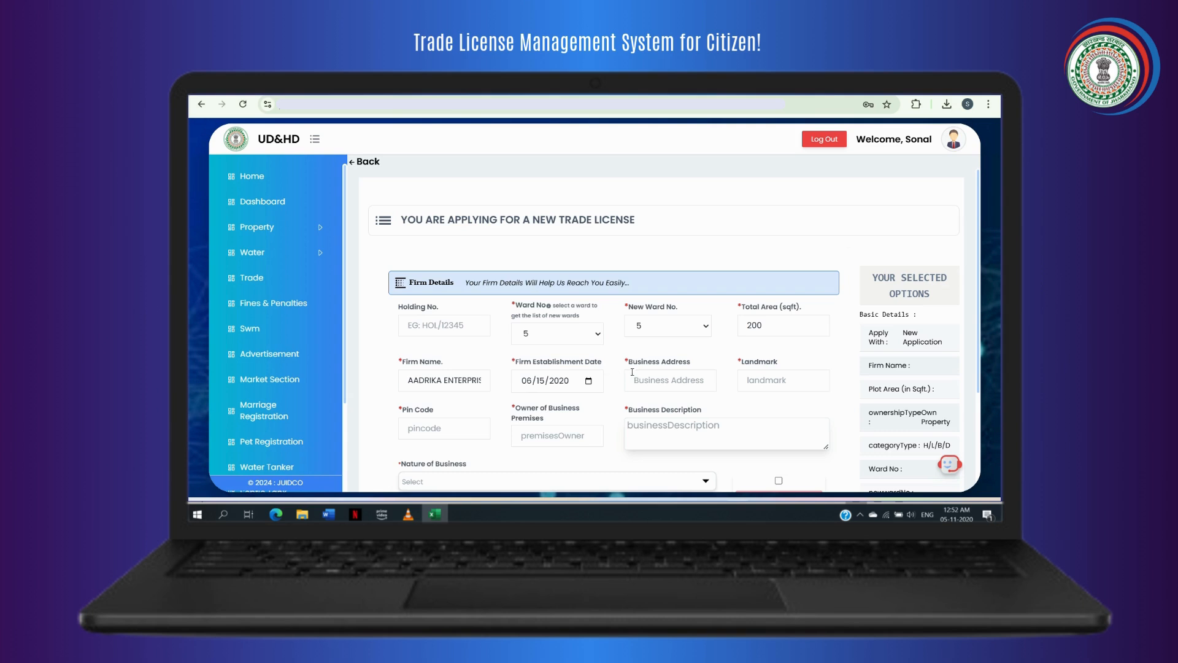
text(Namkum, Ranchi)
click(803, 381)
text(Memic IT Park)
Fill in the pin code and premises owner's name, set nature of business to electrical apparatus sale and repair, and save.
click(439, 427)
text(834001)
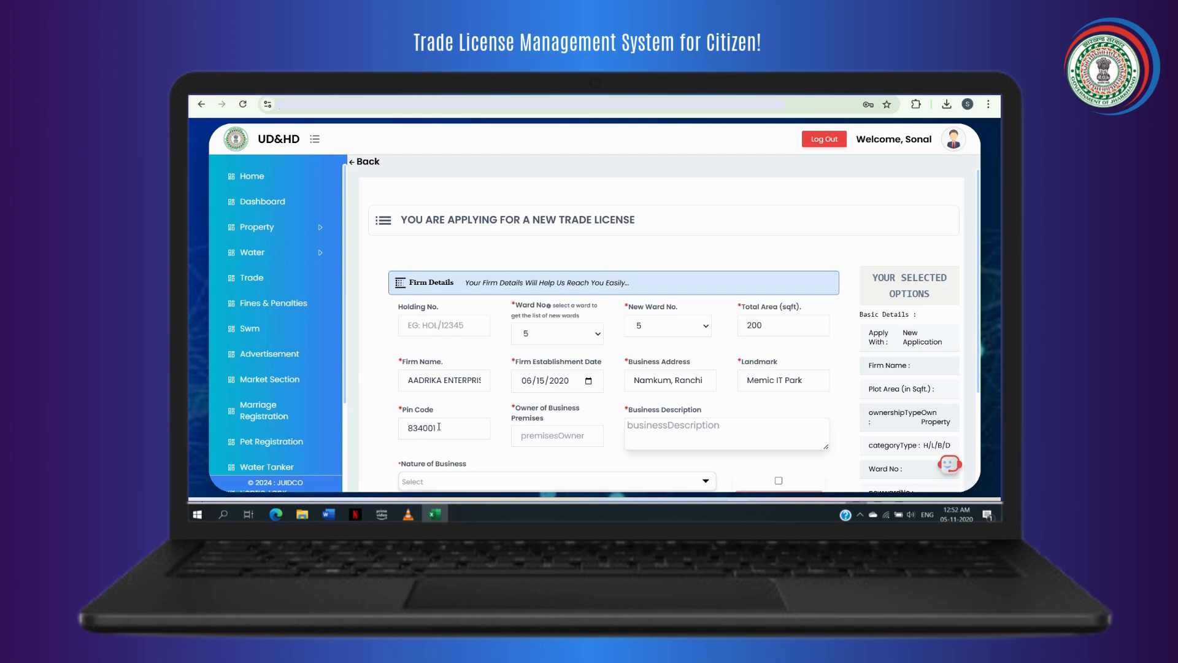
click(524, 437)
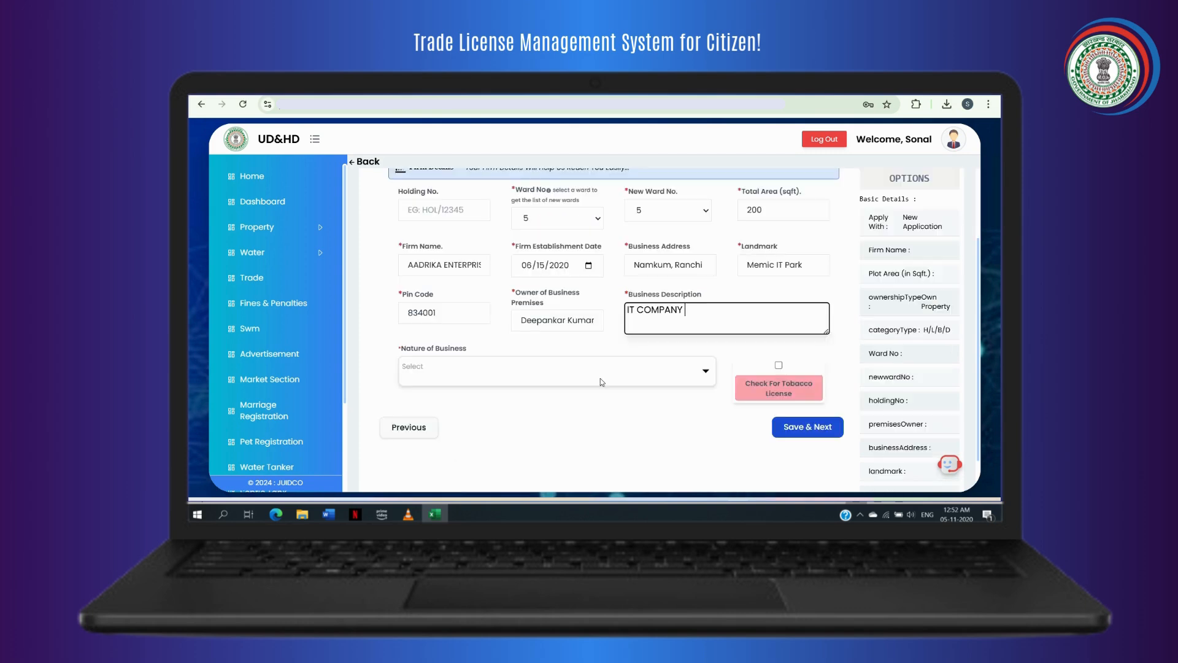
click(600, 371)
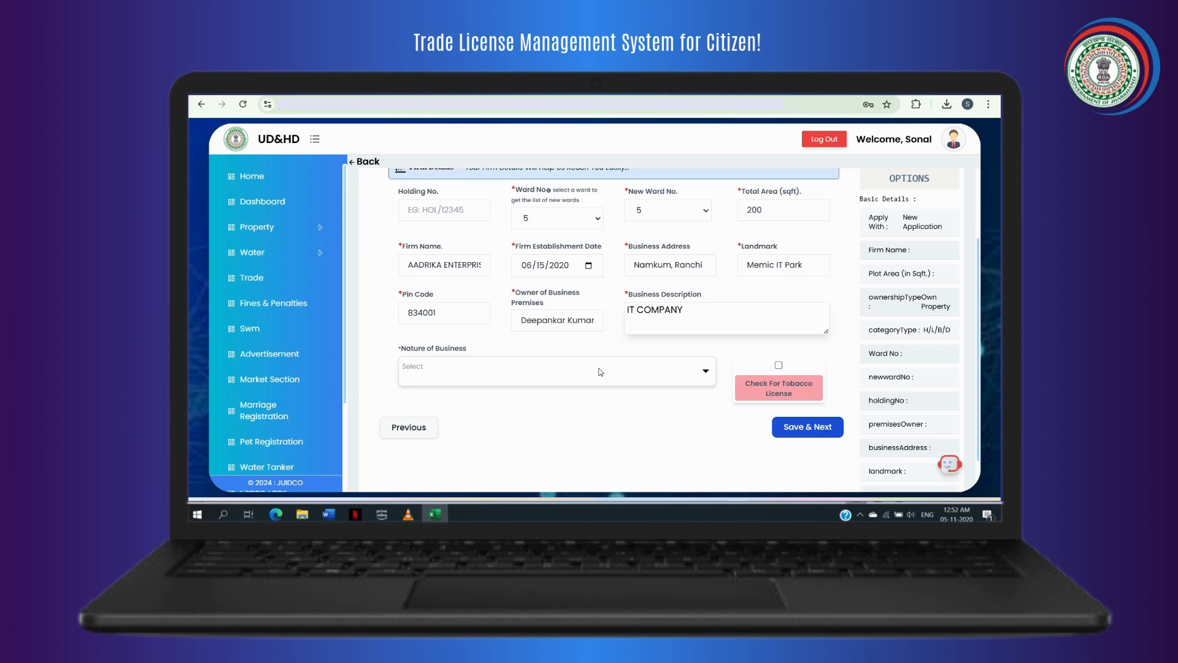
text(s)
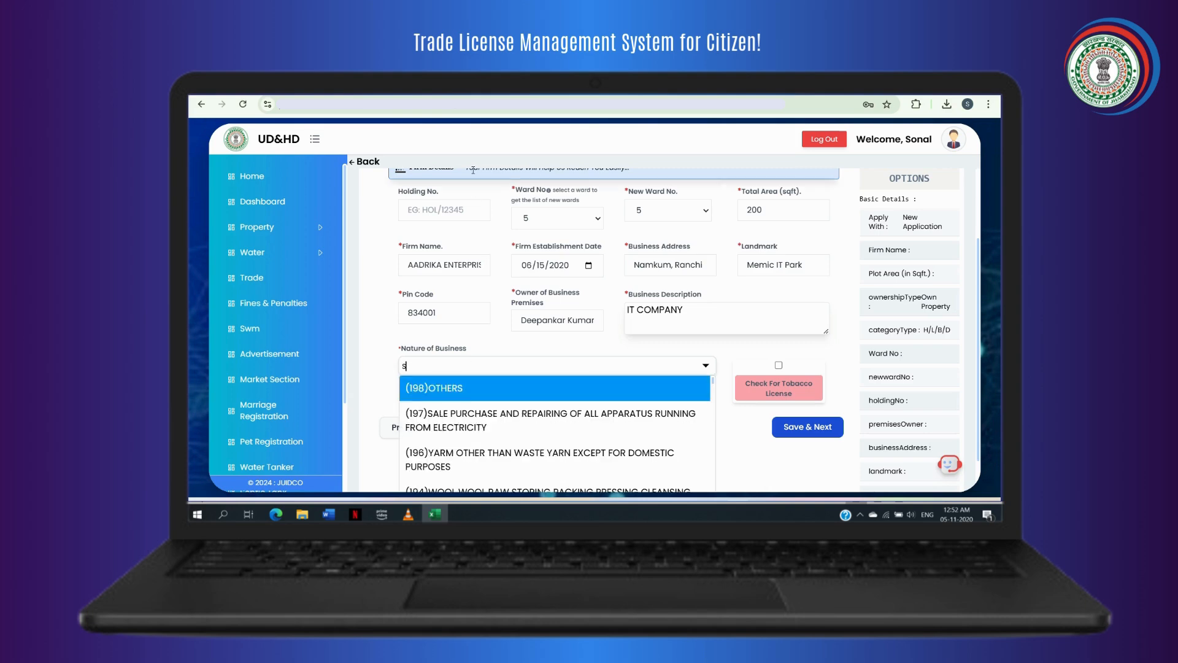
click(551, 420)
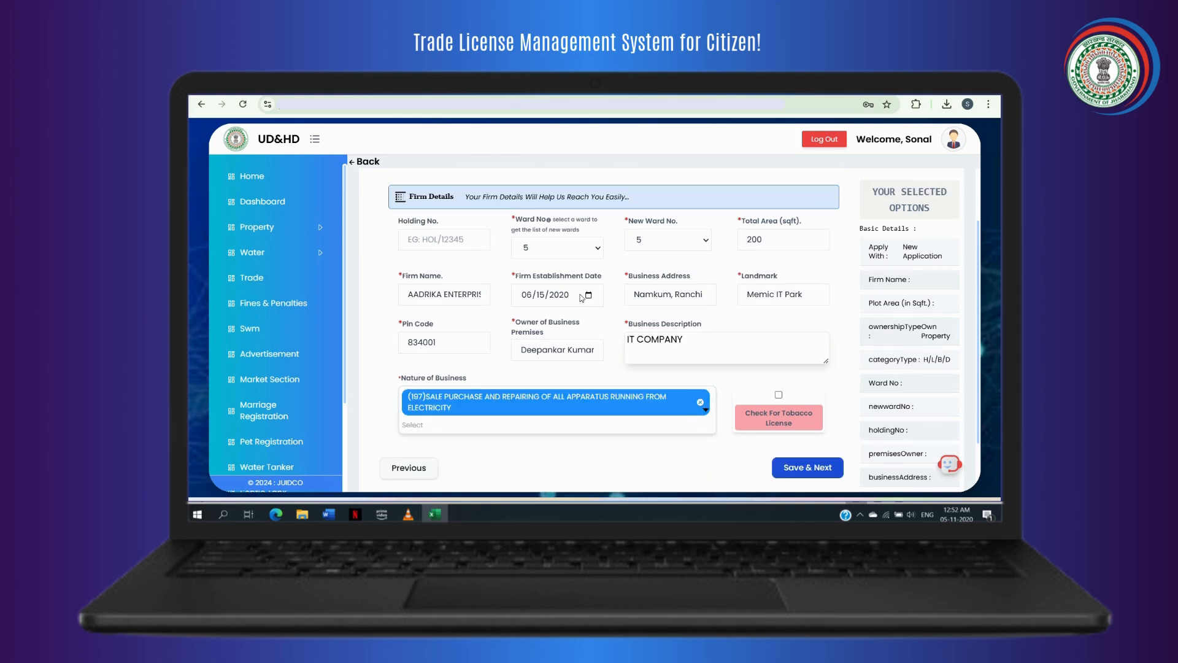
click(794, 469)
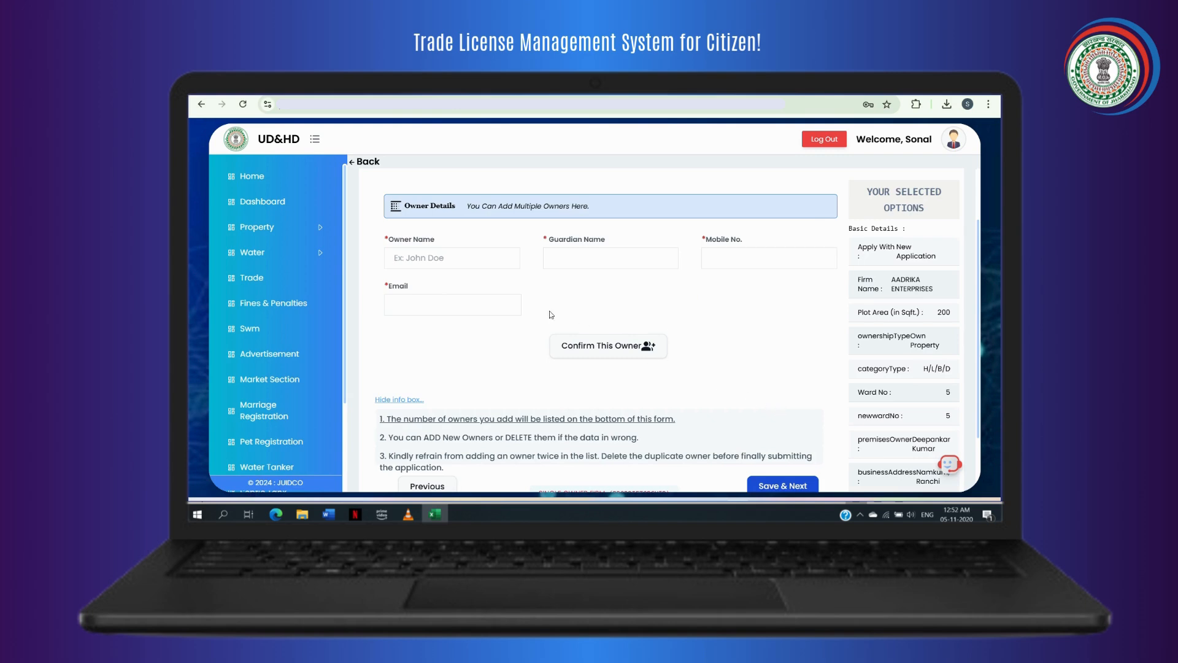
Enter the owner's full name and guardian's name in Owner Details.
scroll(470, 280, up, 1)
click(471, 315)
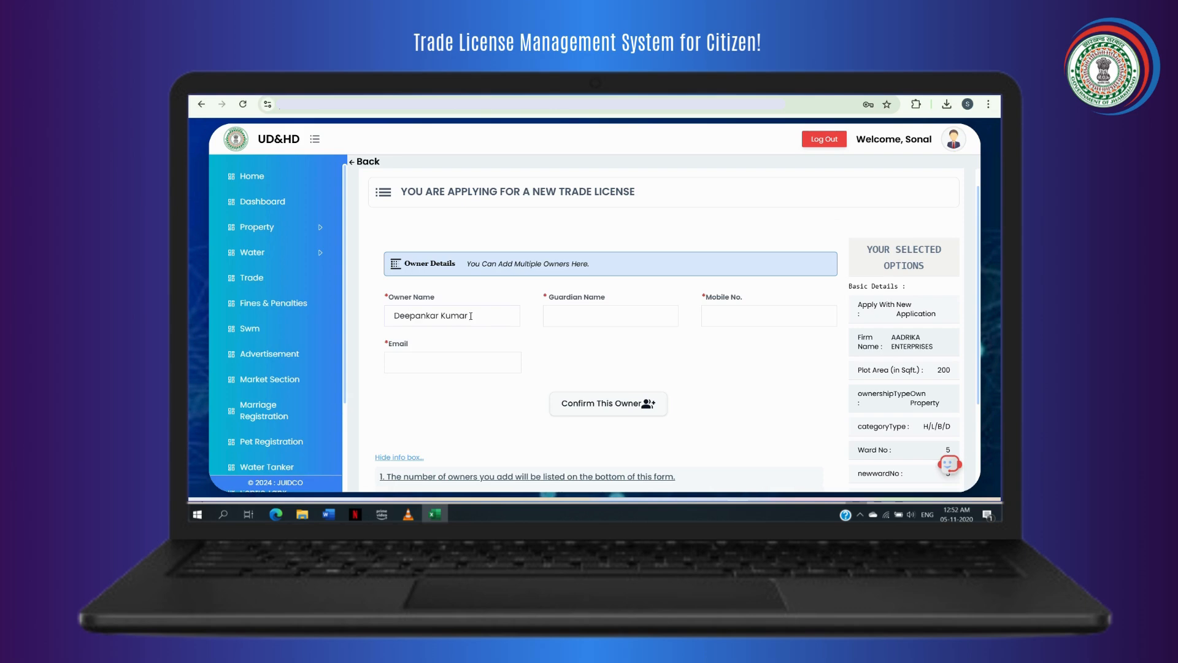
click(574, 323)
Fill the owner's mobile number and e-mail from saved suggestions, confirm the owner, and save the owners.
click(714, 310)
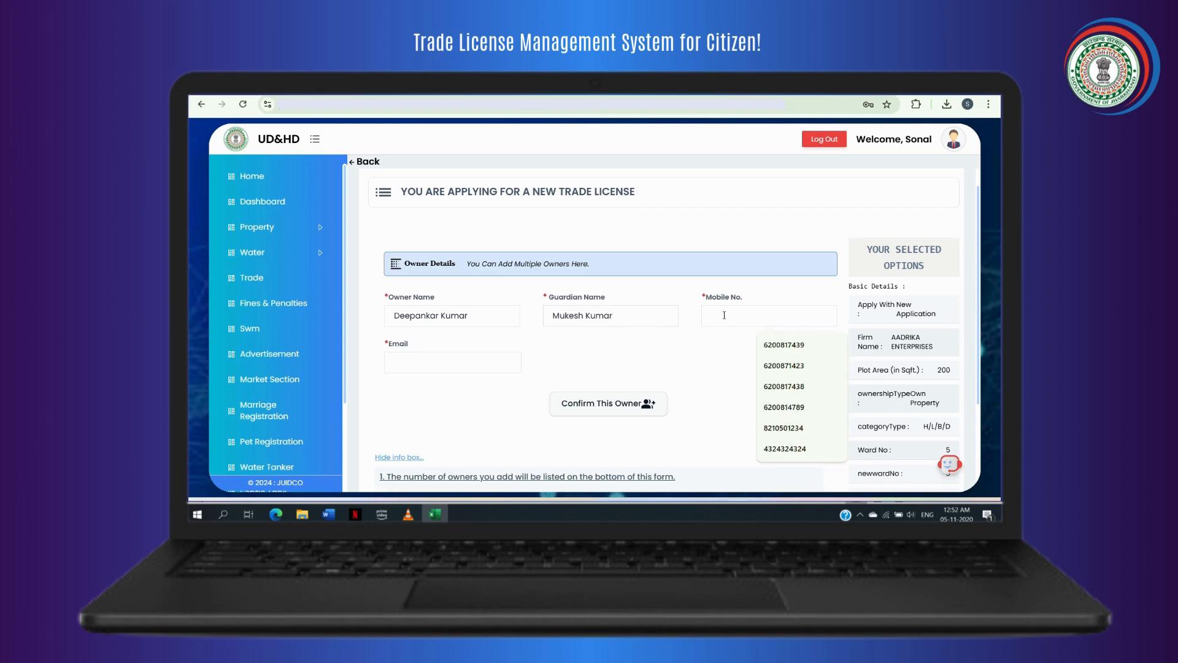
click(792, 342)
click(442, 363)
click(504, 231)
scroll(613, 305, down, 2)
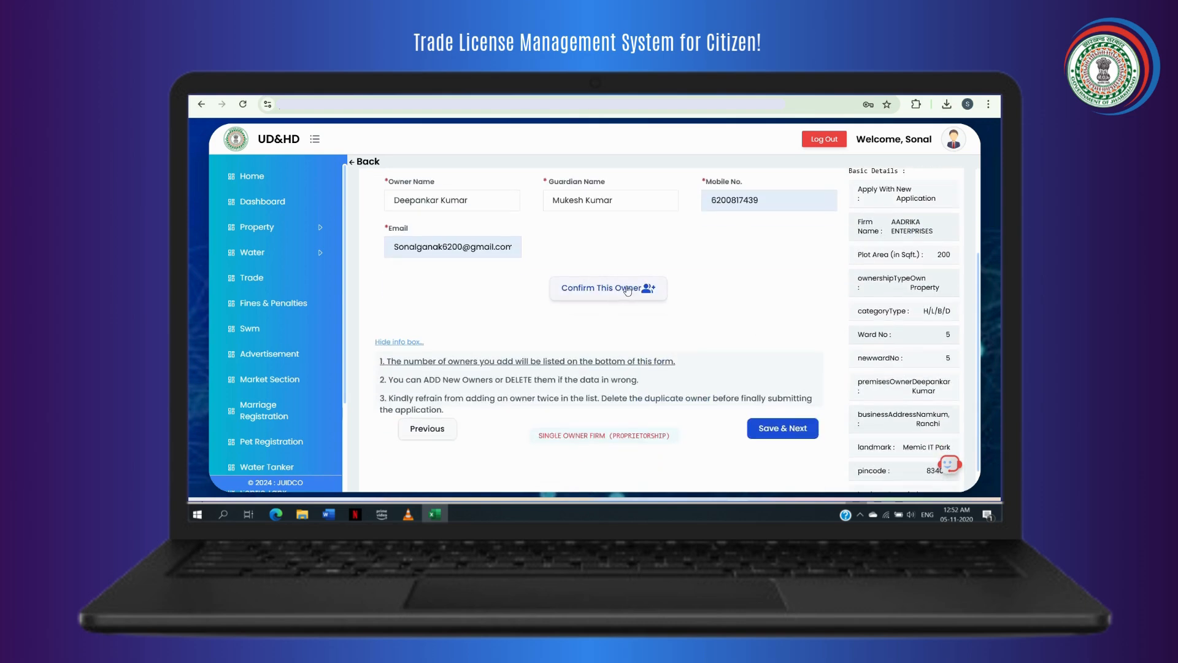
click(627, 289)
click(627, 291)
click(627, 291)
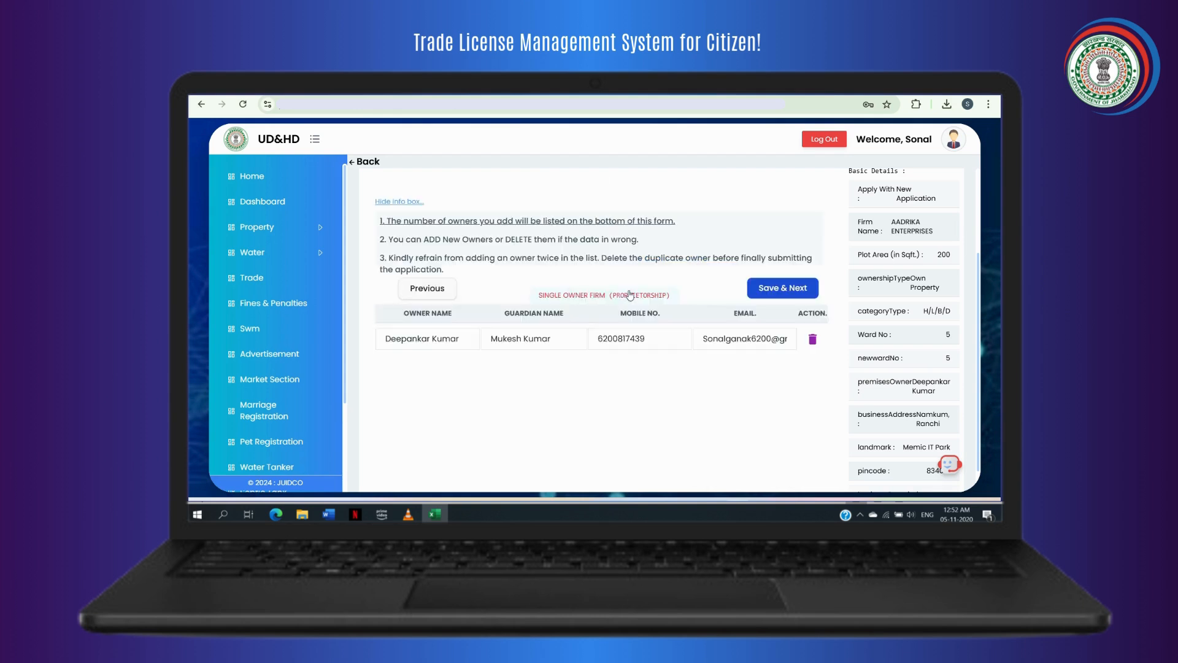
click(760, 296)
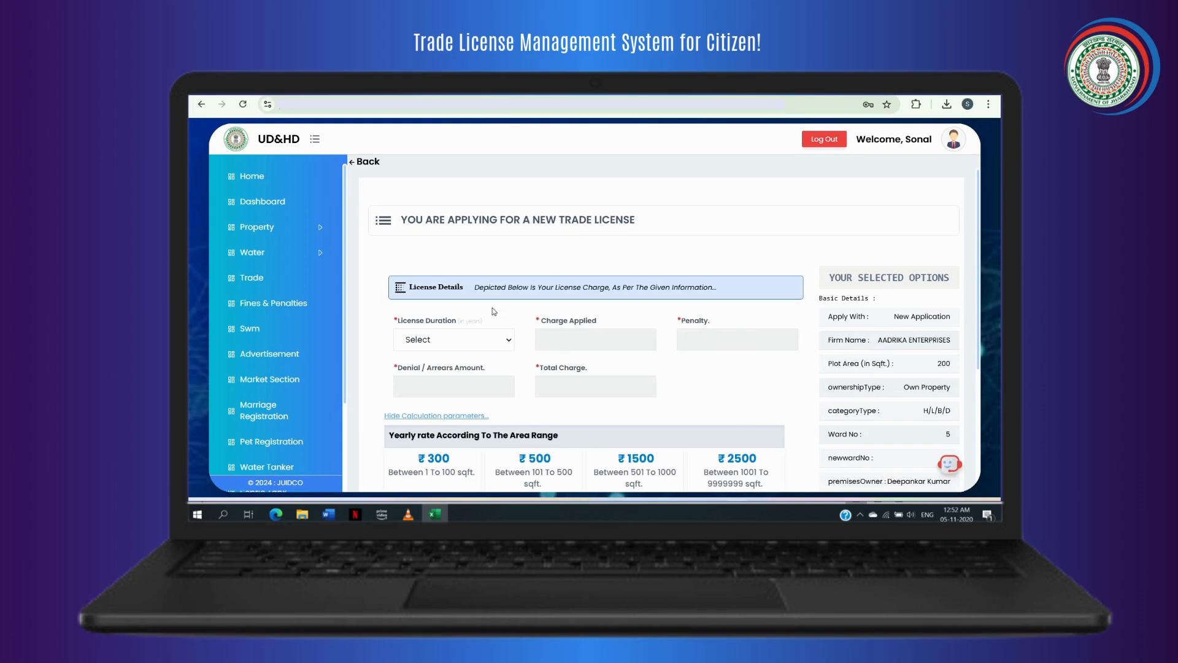
Choose a 1-year license duration (total 3680), accept the declaration and submit the form.
click(469, 337)
click(458, 374)
scroll(500, 372, down, 4)
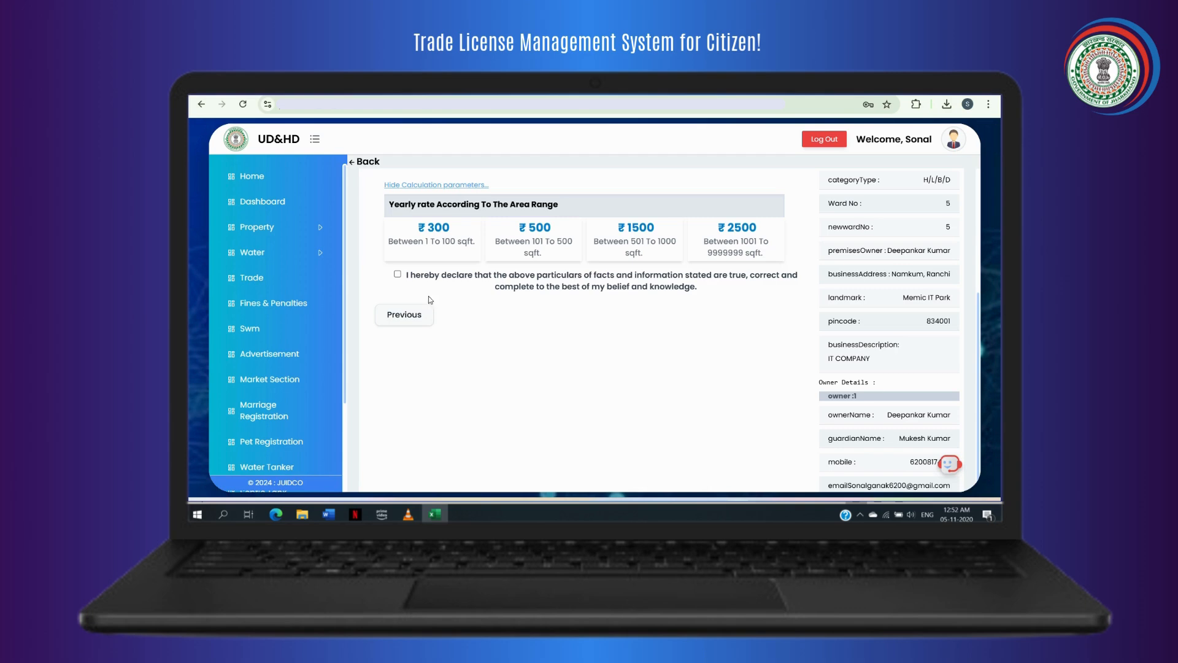
click(397, 274)
scroll(737, 360, down, 2)
scroll(738, 354, up, 4)
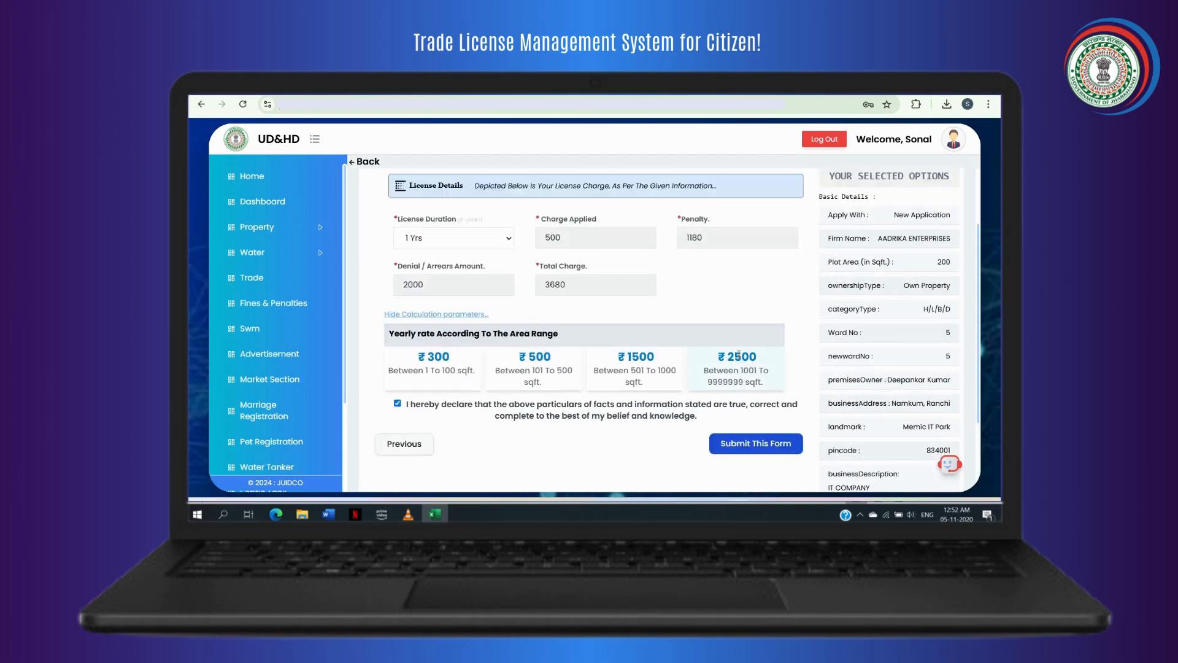
scroll(739, 355, up, 2)
scroll(739, 354, down, 6)
scroll(736, 358, up, 3)
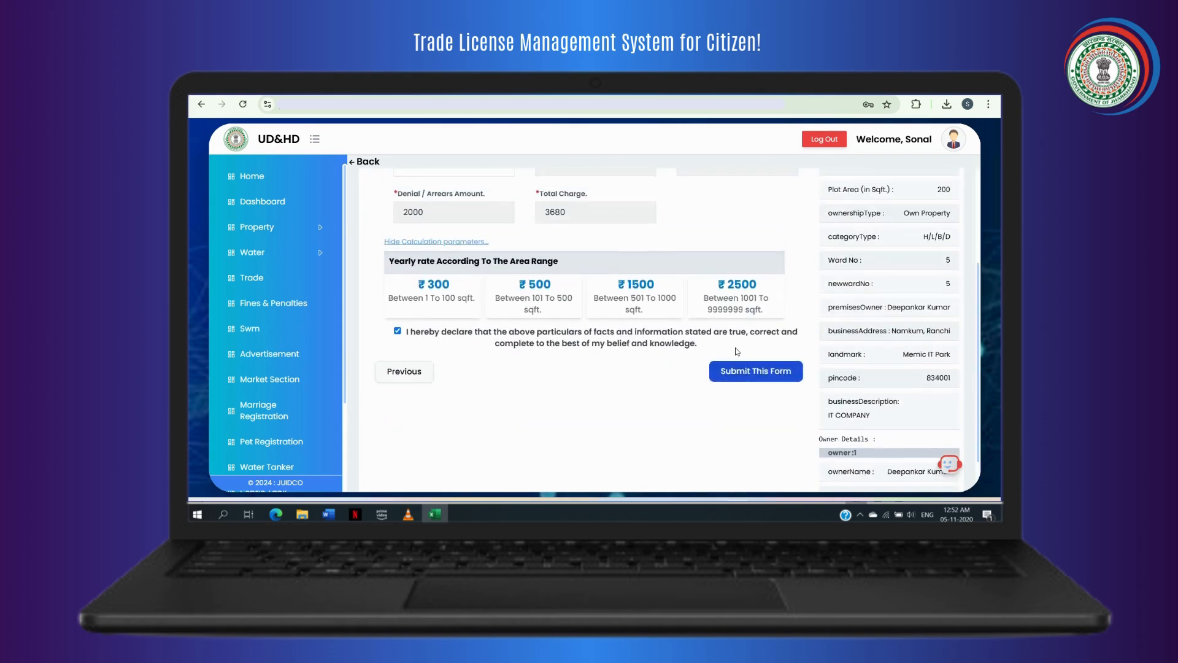
scroll(736, 320, down, 3)
scroll(746, 295, up, 2)
click(752, 300)
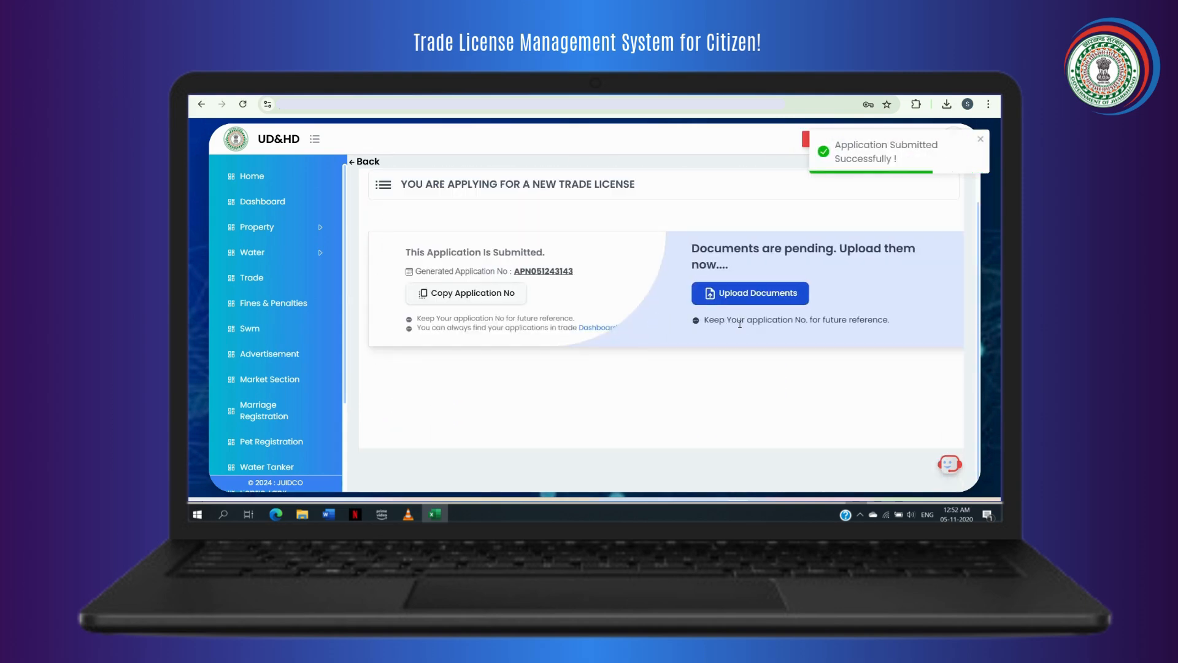
Go from the submission confirmation to the Upload Documents page.
scroll(742, 324, up, 1)
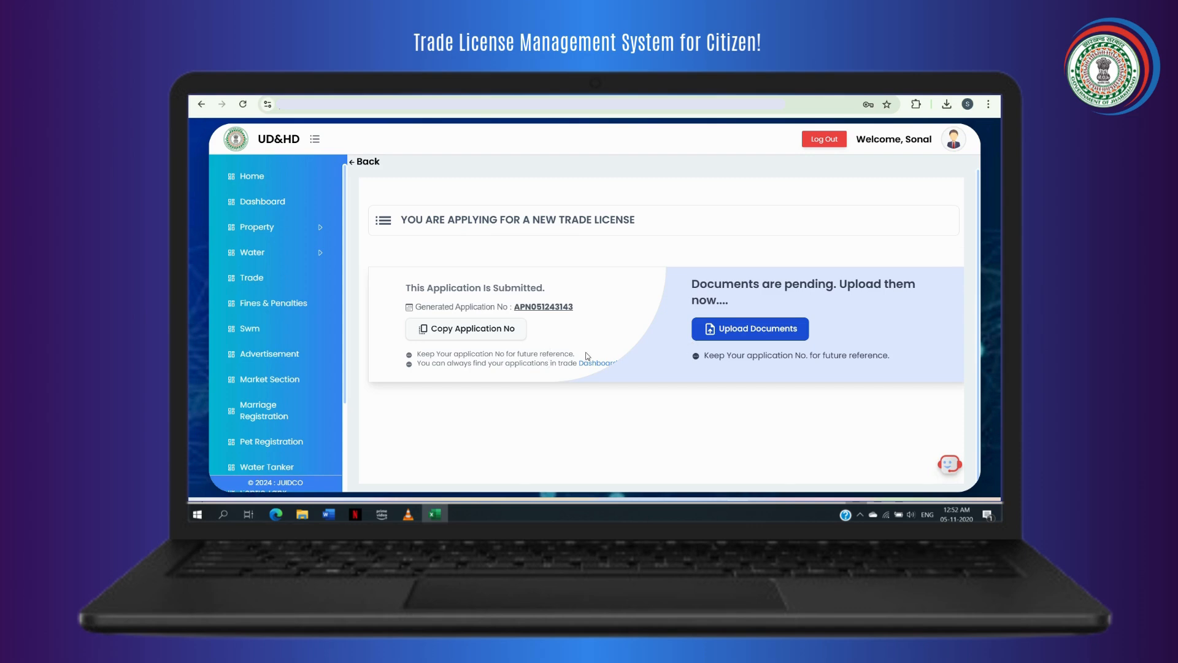
click(733, 342)
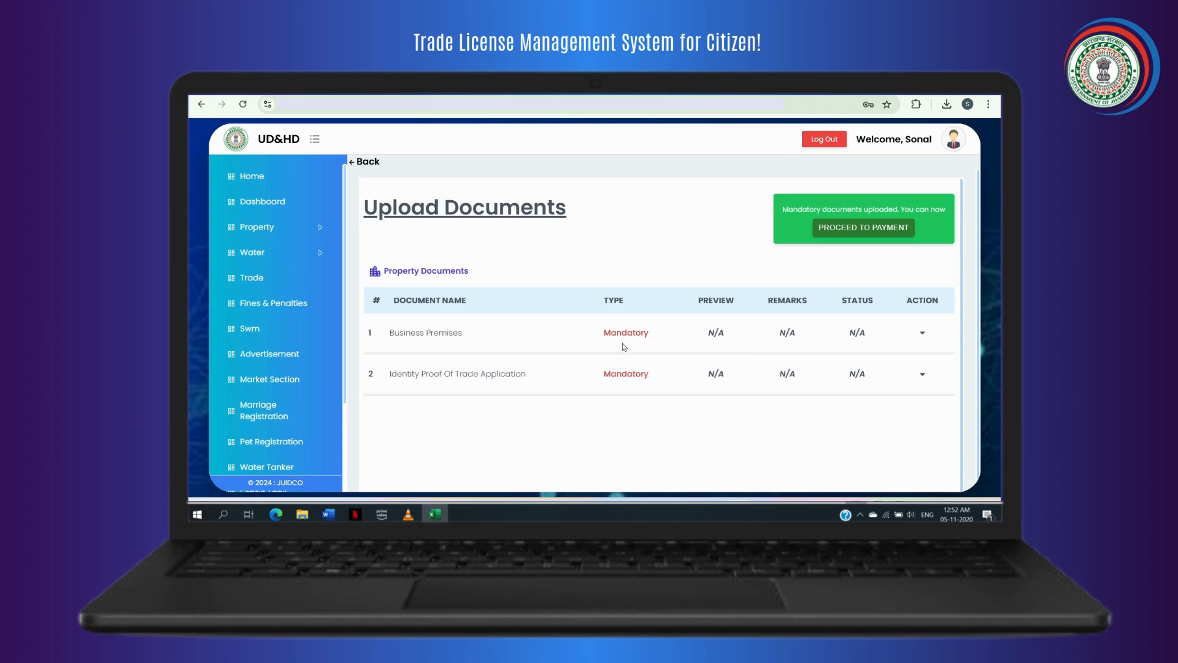
Upload GST.jpg as a Sale Deed for the Business Premises document.
scroll(740, 349, down, 1)
scroll(740, 349, up, 1)
click(886, 336)
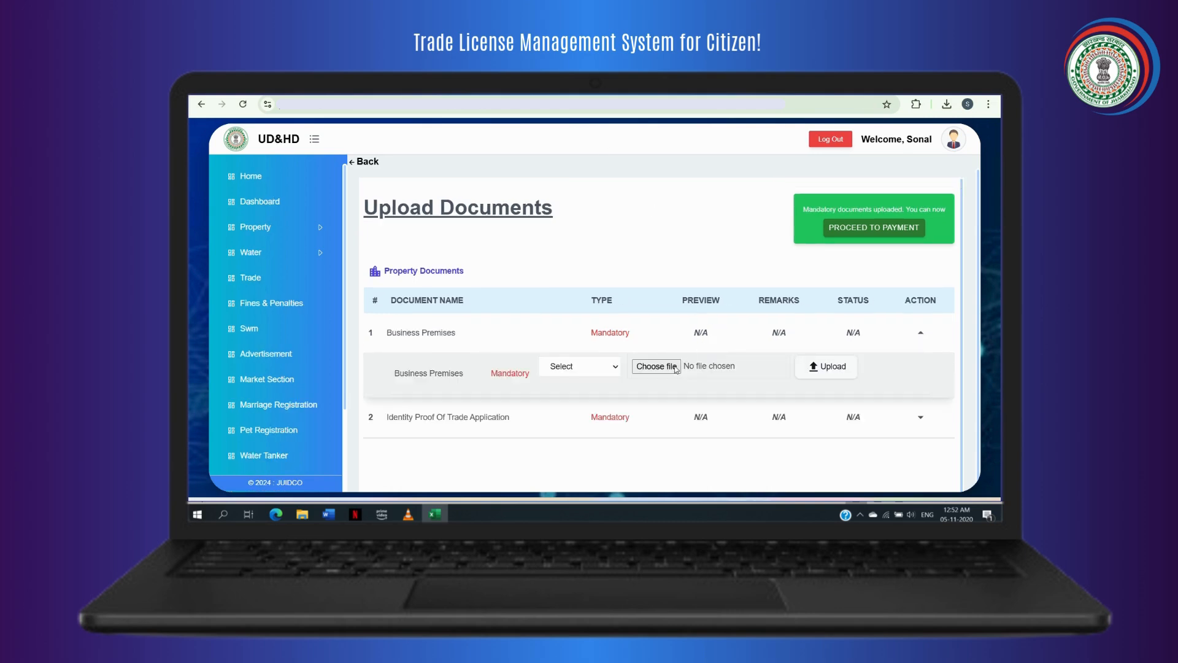
click(606, 370)
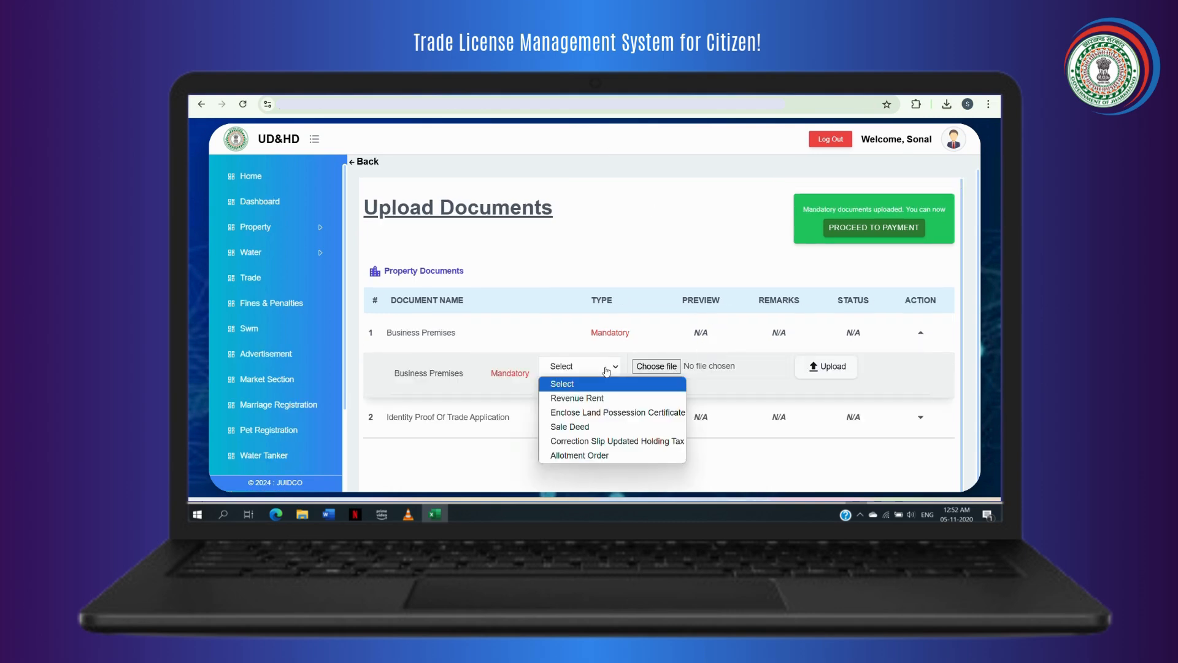
click(592, 428)
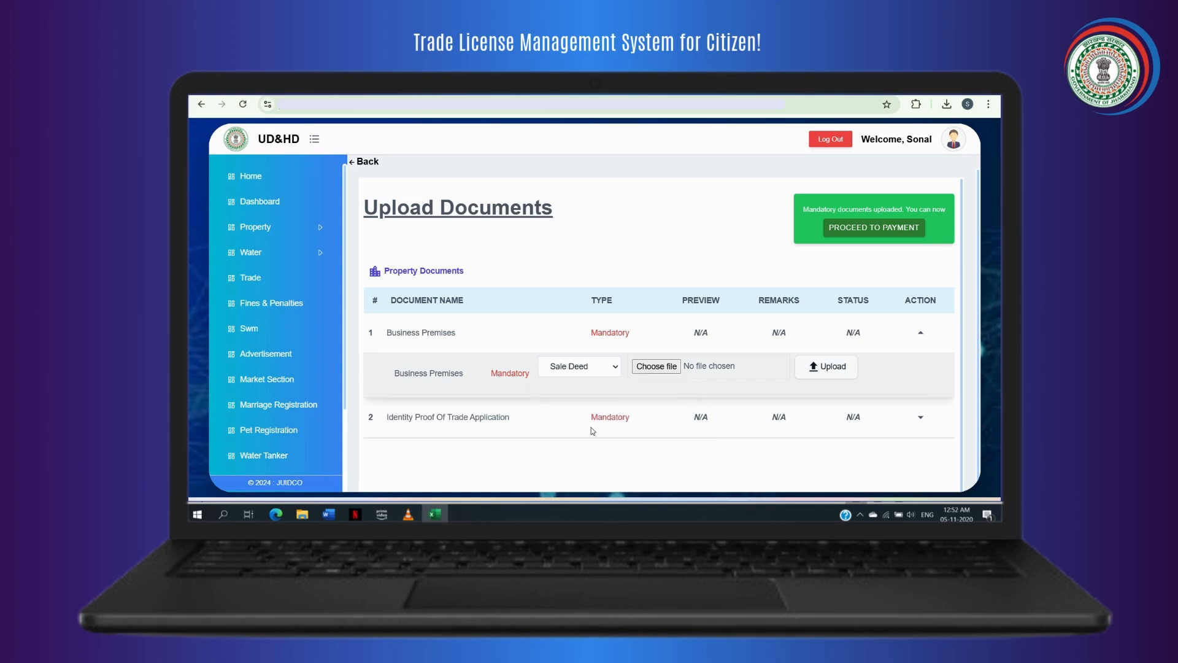
click(657, 367)
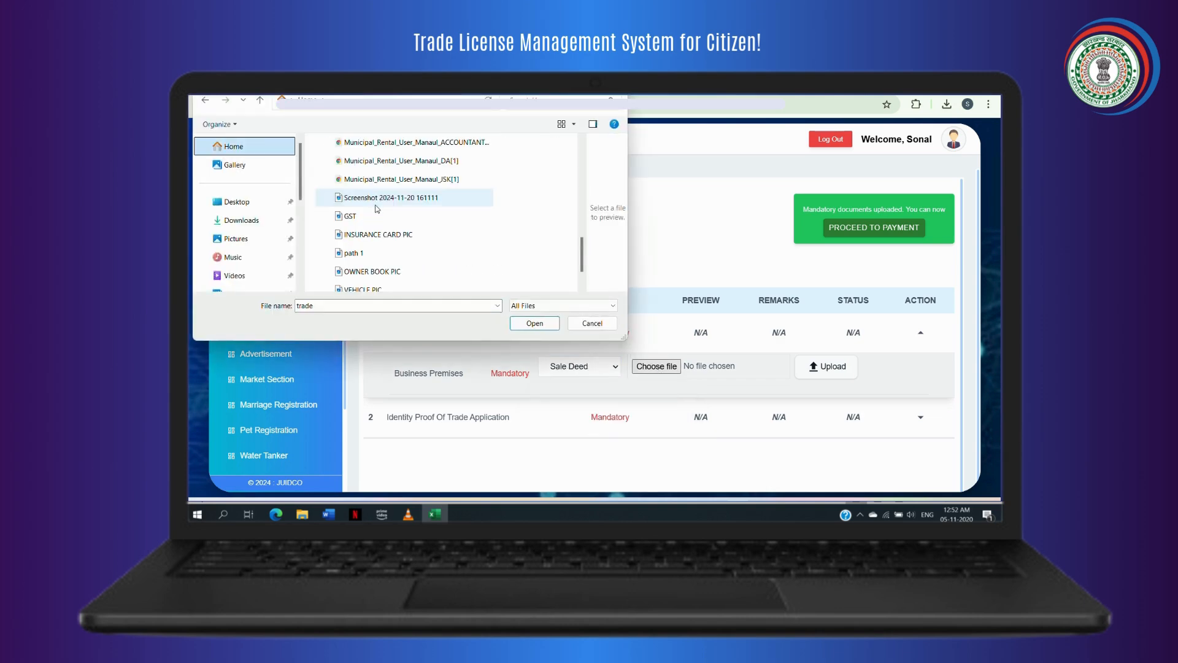
click(350, 216)
click(535, 323)
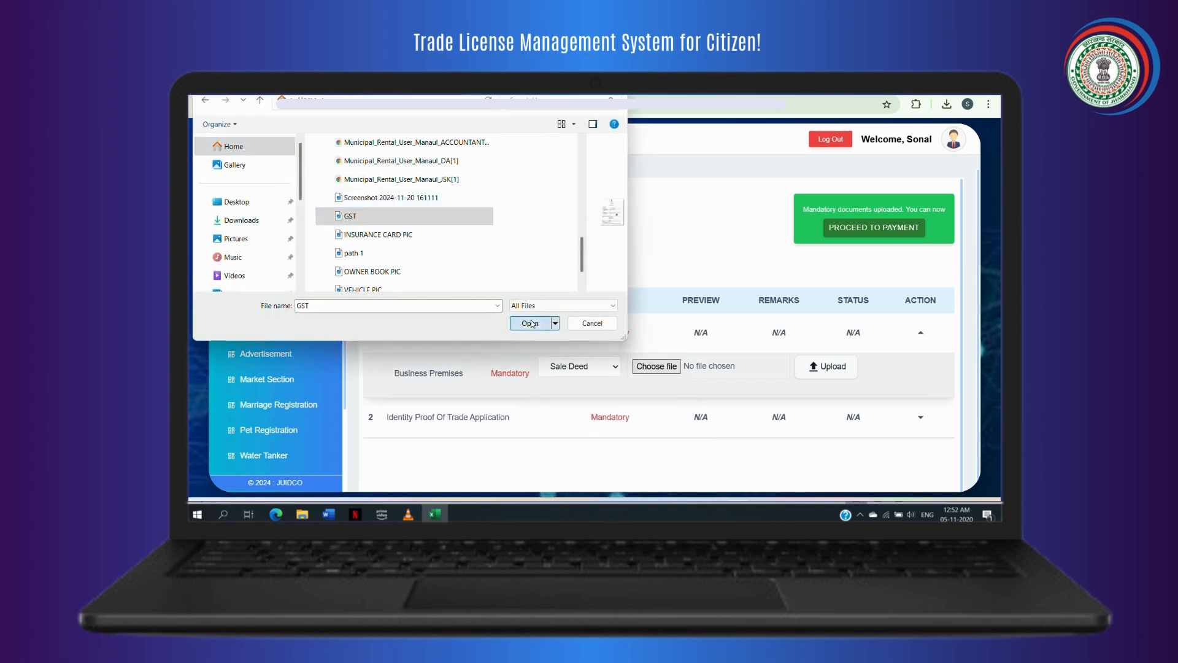
click(832, 368)
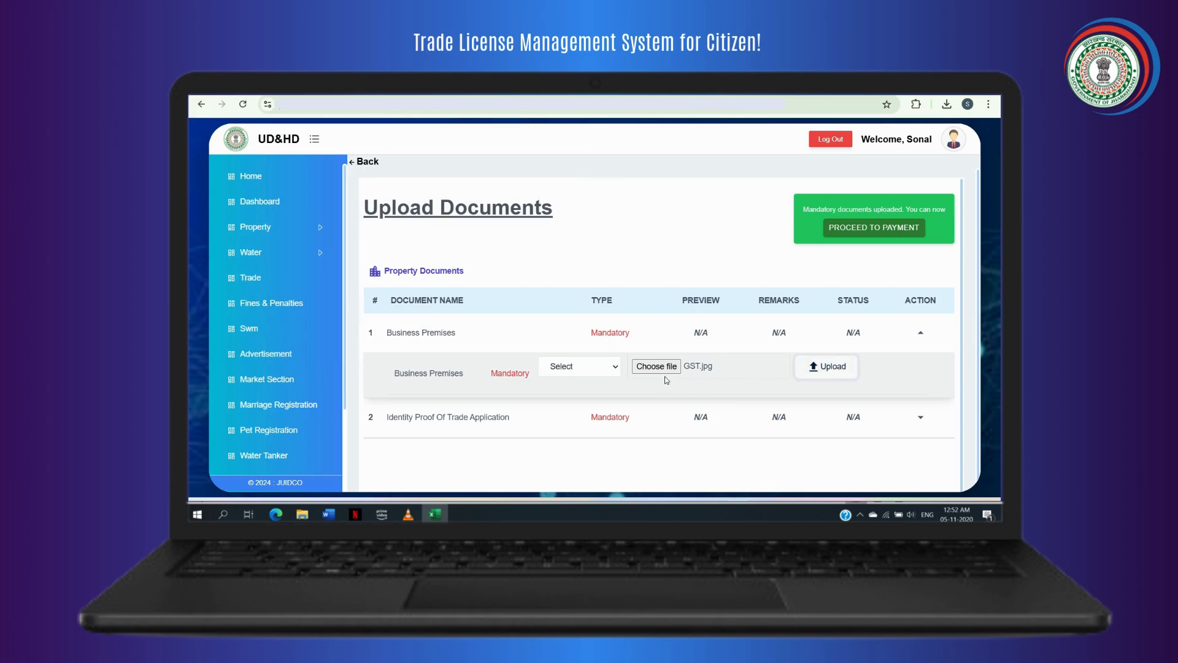
scroll(662, 377, down, 1)
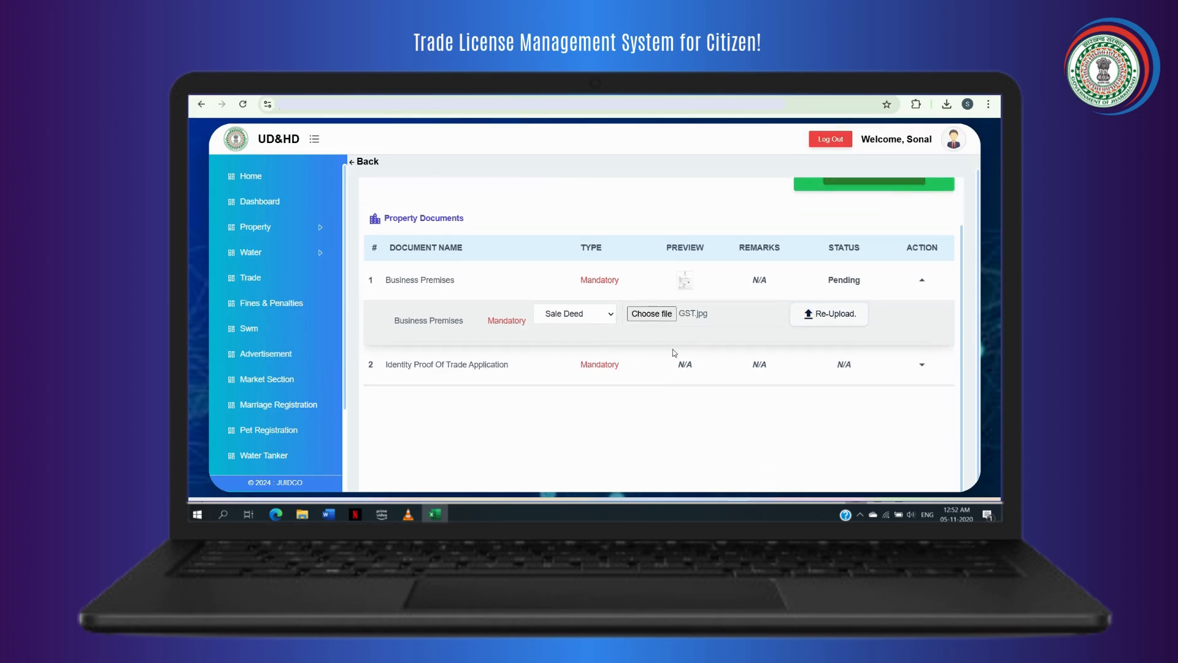
Upload path 2.jpg as Identity Proof Of Trade Application for the identity proof document.
click(922, 365)
click(611, 358)
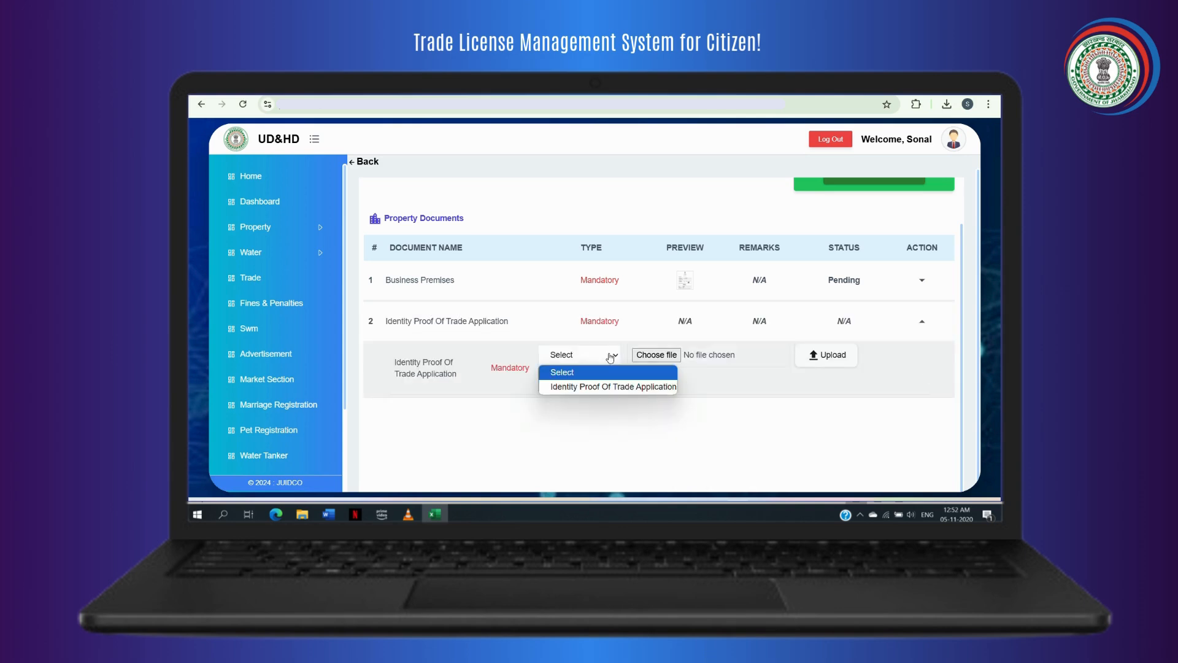
click(639, 387)
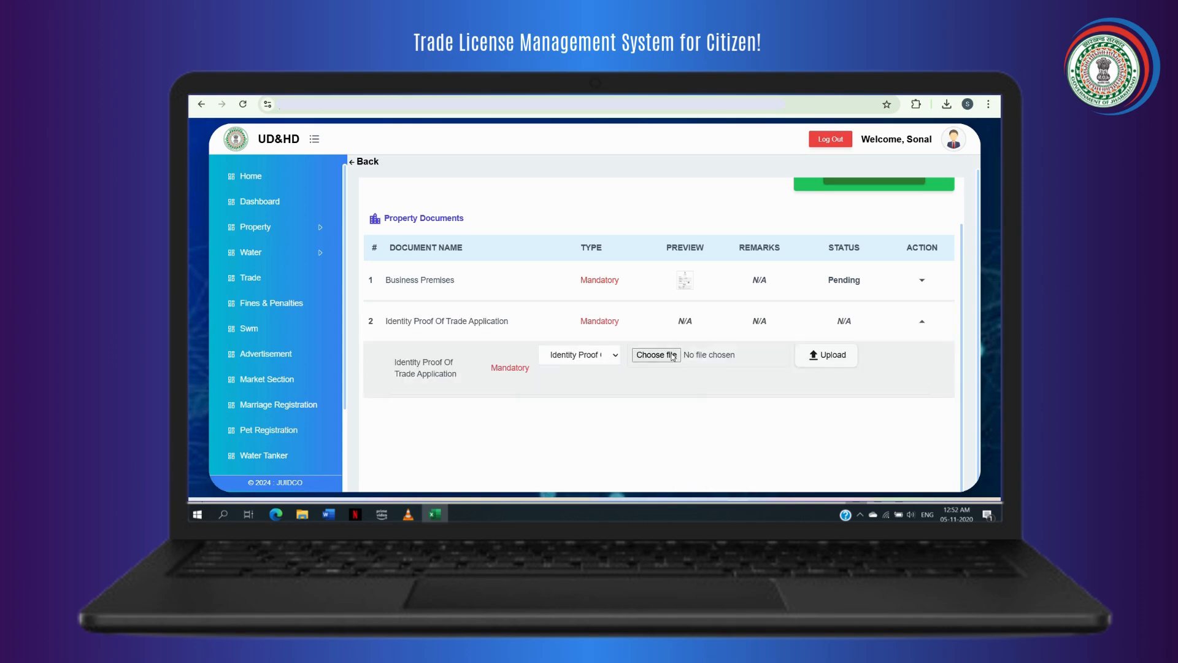
click(673, 356)
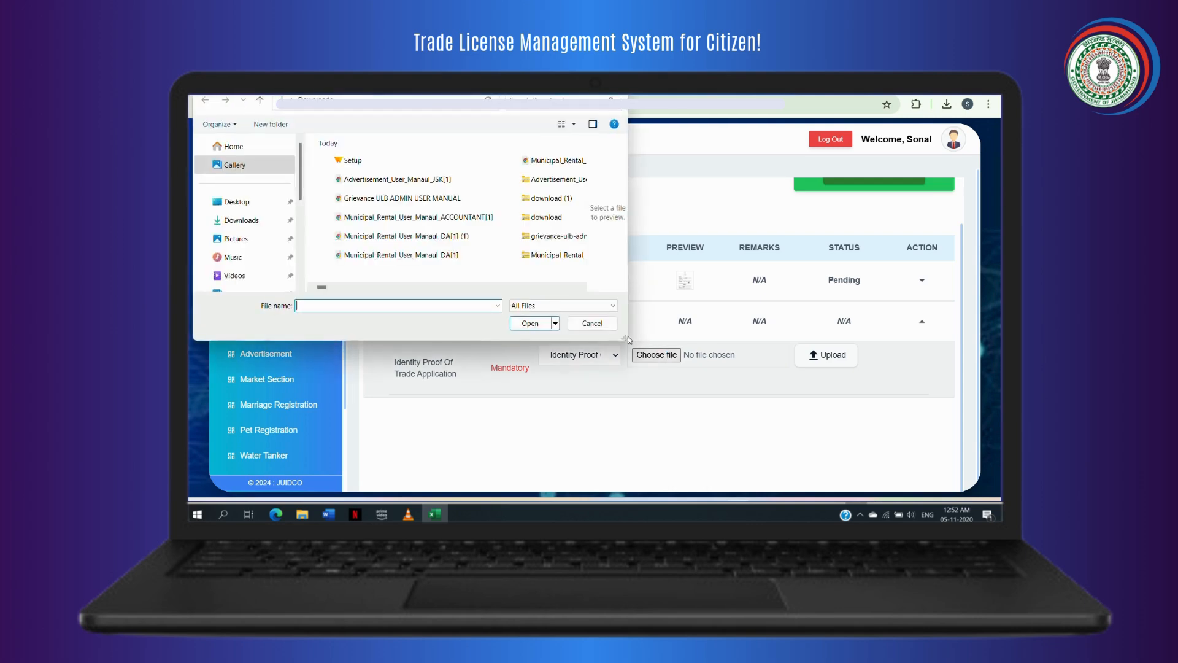
click(372, 178)
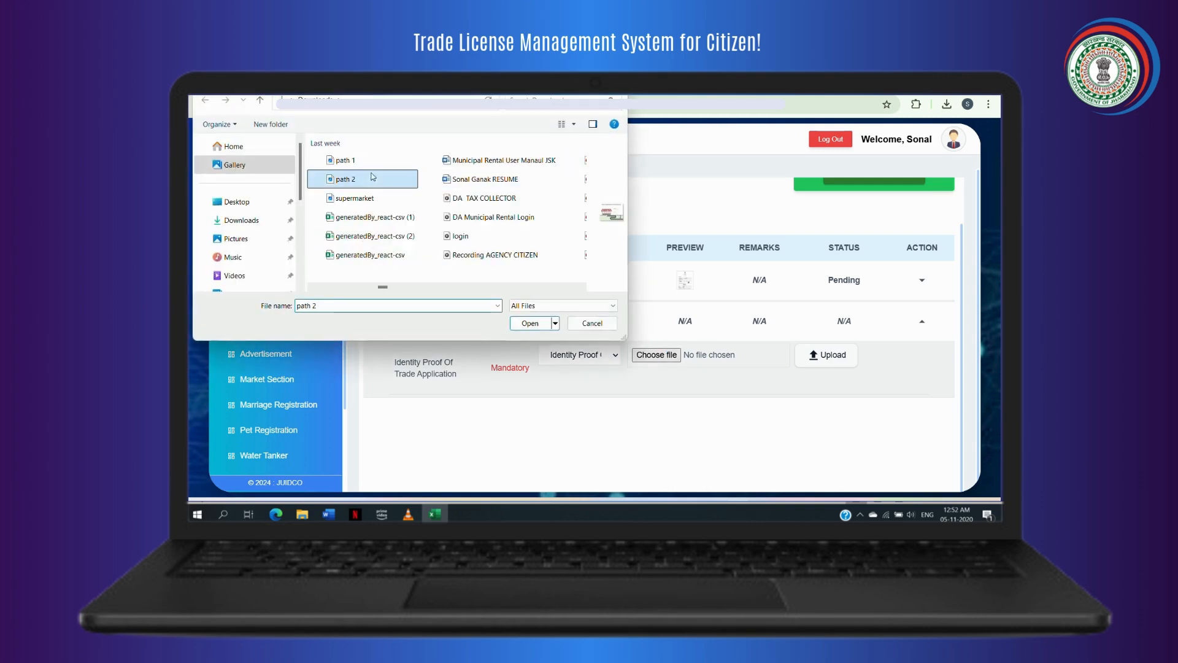
click(542, 323)
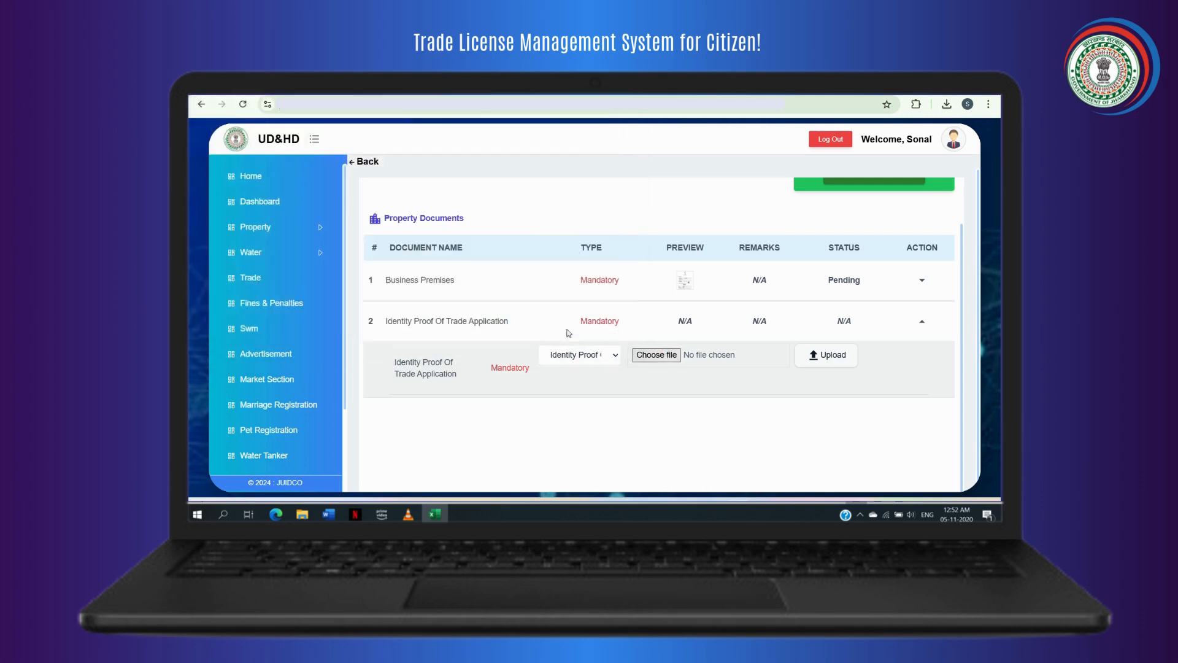
click(839, 362)
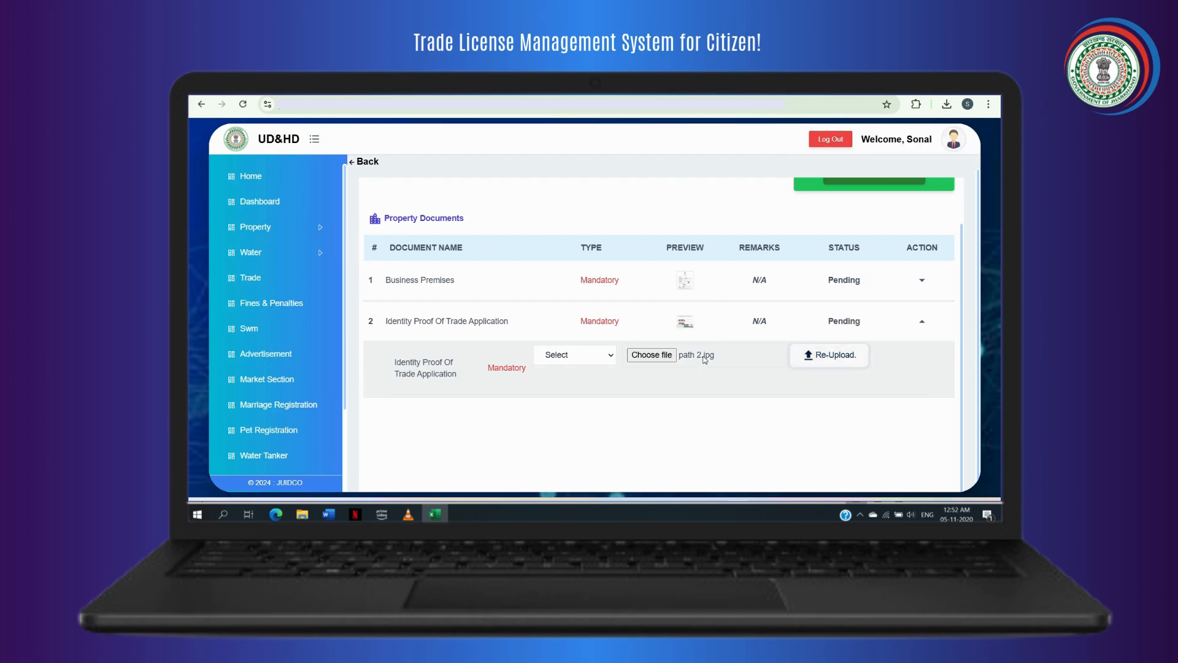
scroll(706, 360, up, 1)
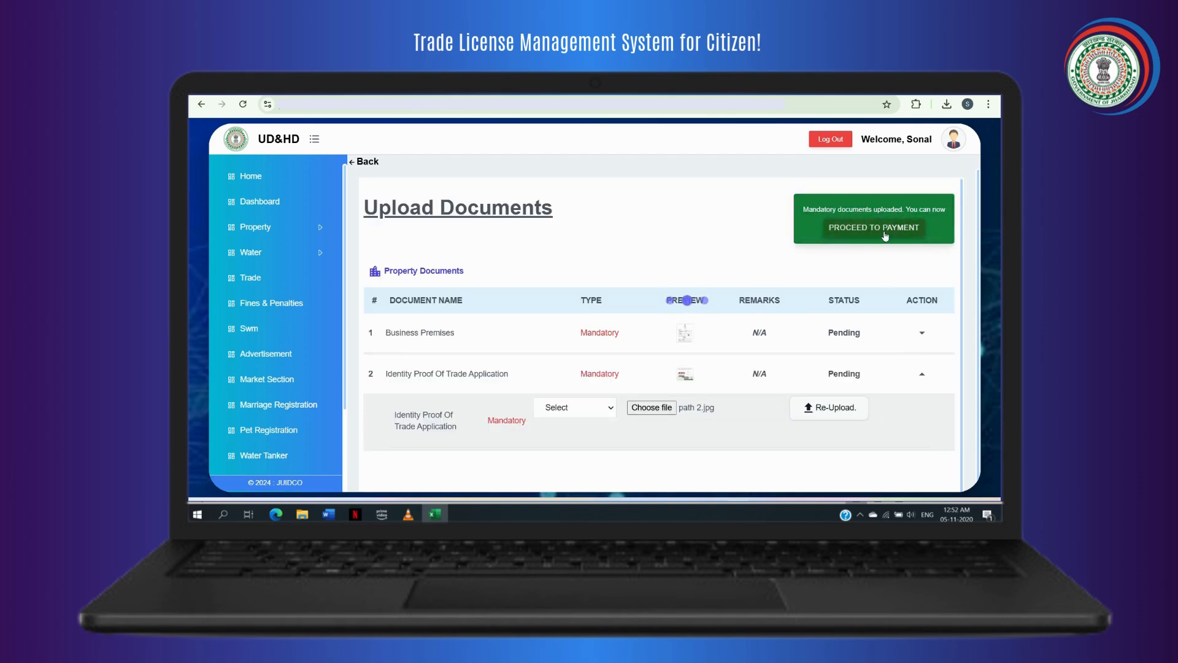
Proceed to payment and confirm Pay Now to open Razorpay checkout for the Rs.3680 fee.
click(885, 231)
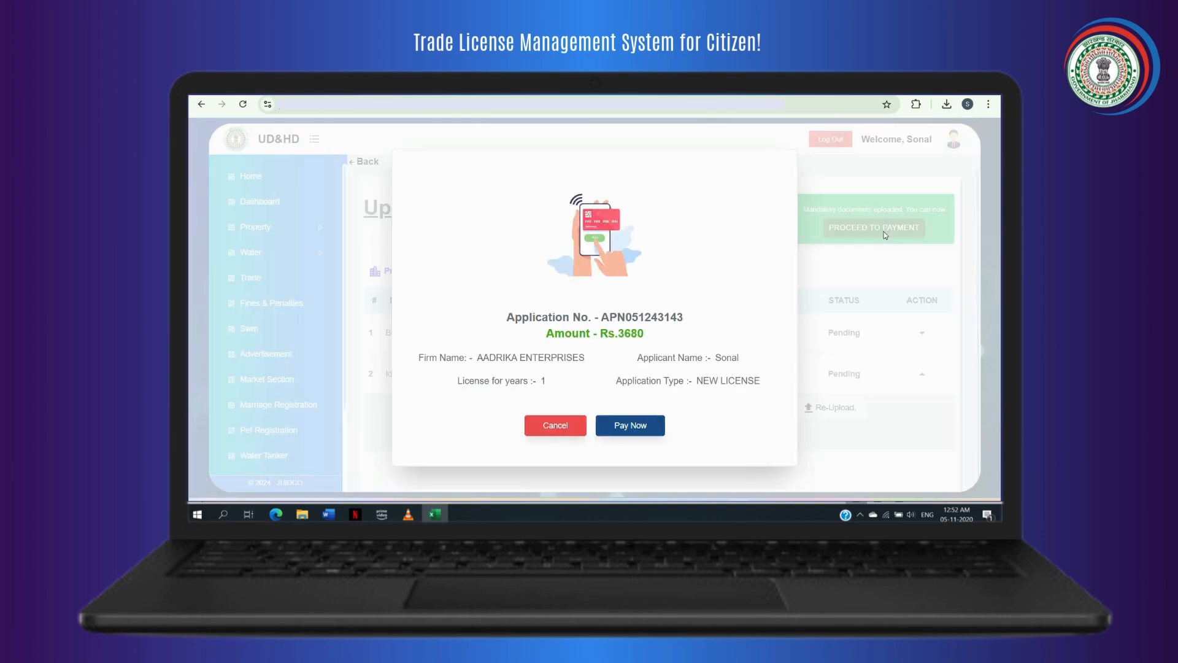
click(625, 432)
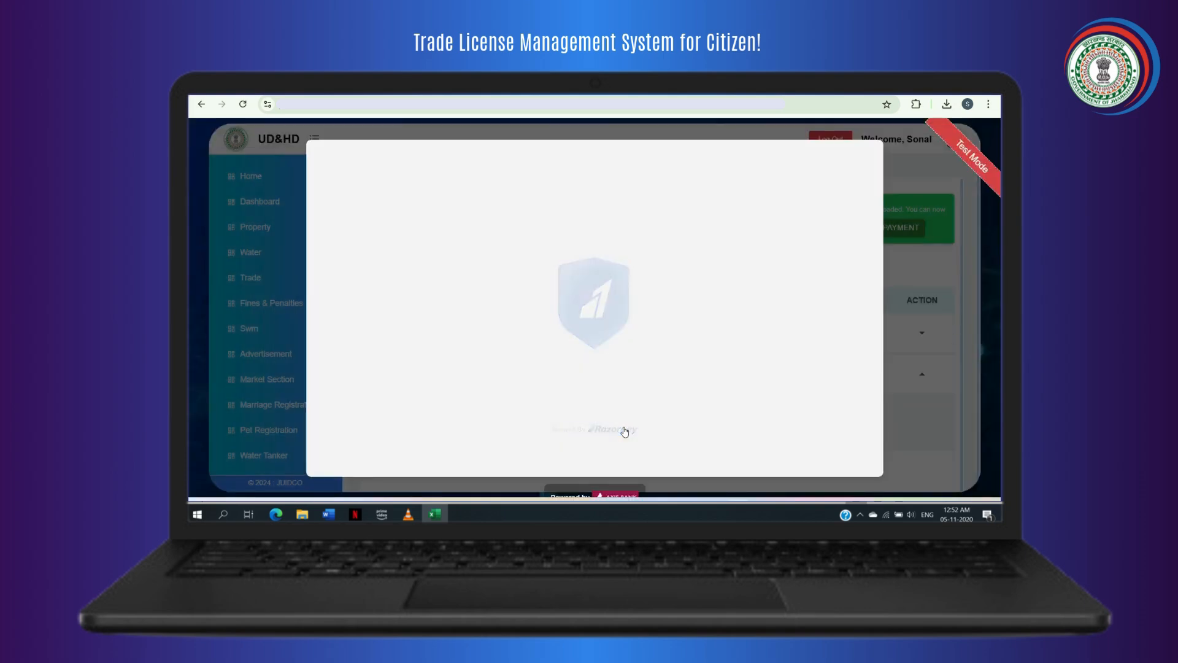